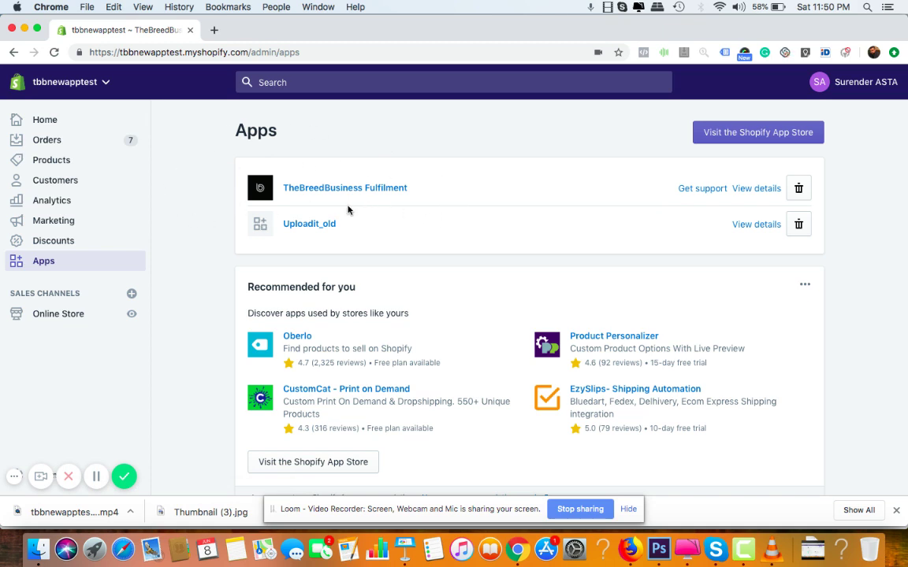
# - Open the TheBreedBusiness Fulfilment app from the installed apps and close its demo video
pyautogui.click(379, 190)
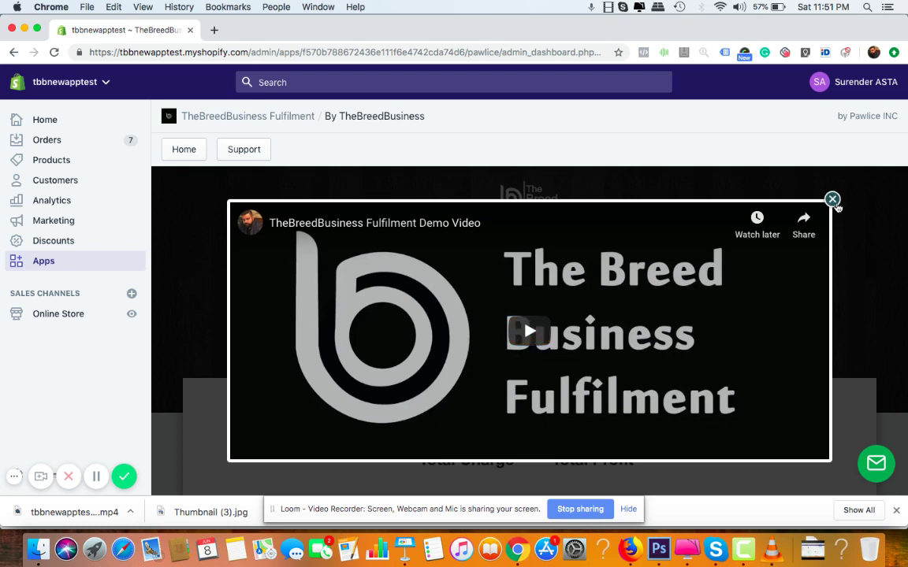
pyautogui.click(833, 200)
pyautogui.scroll(-2, 632, 344)
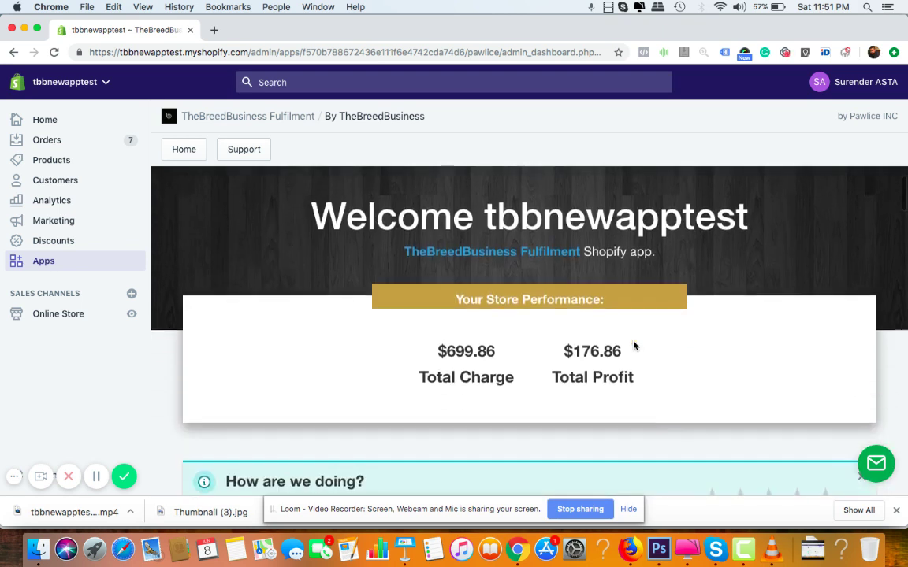
pyautogui.scroll(2, 636, 347)
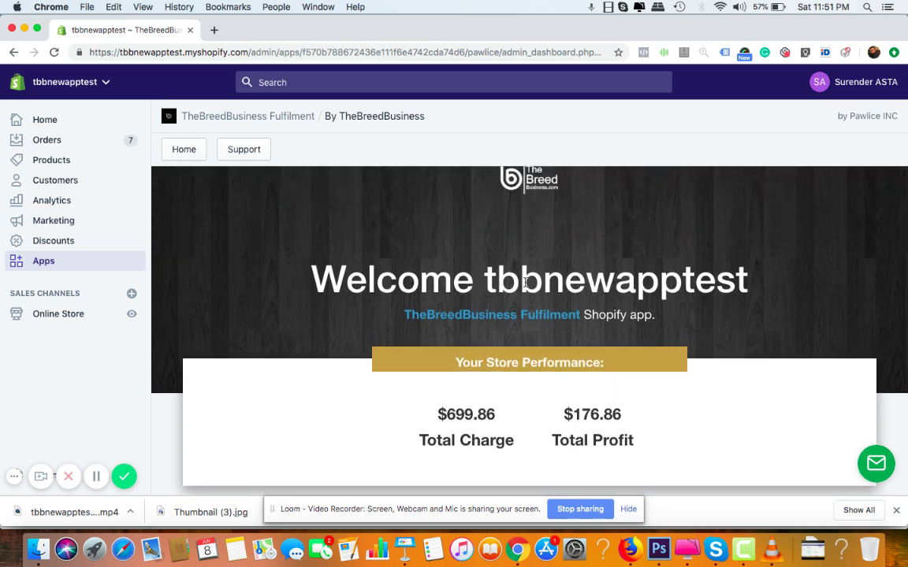
# - Examine the dashboard's store performance figures, rating banner and Important notice about product type, SKU number and vendor name
pyautogui.moveTo(490, 282); pyautogui.dragTo(762, 288)
pyautogui.scroll(-2, 763, 288)
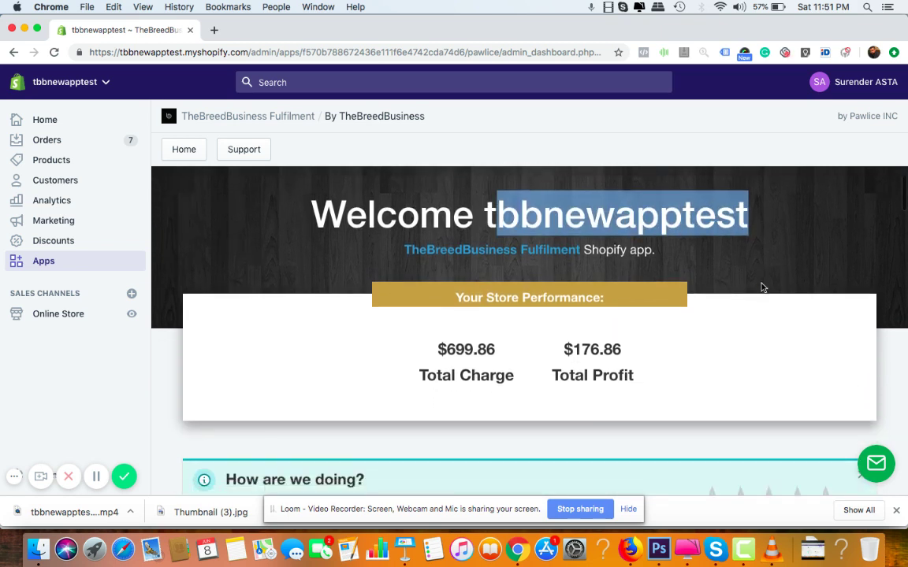
pyautogui.scroll(-1, 422, 348)
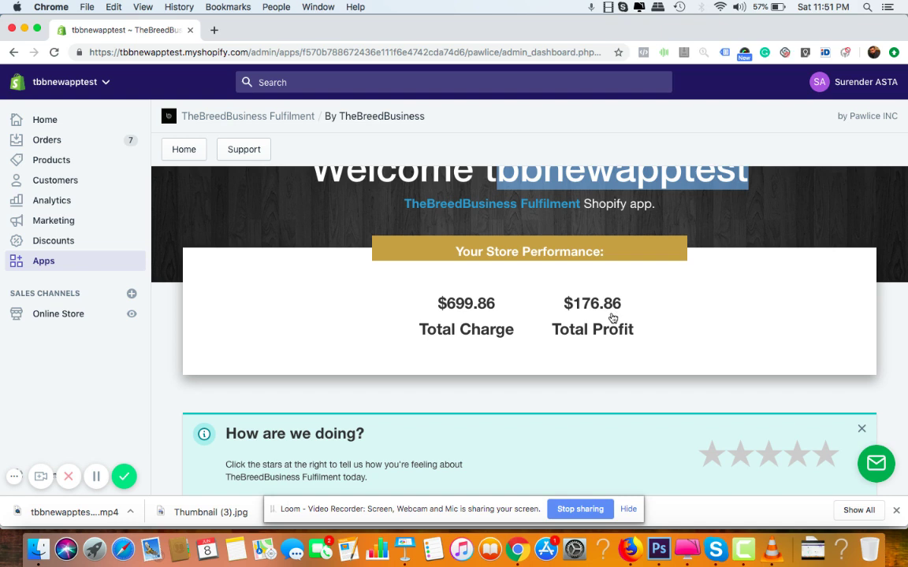
pyautogui.scroll(-6, 613, 318)
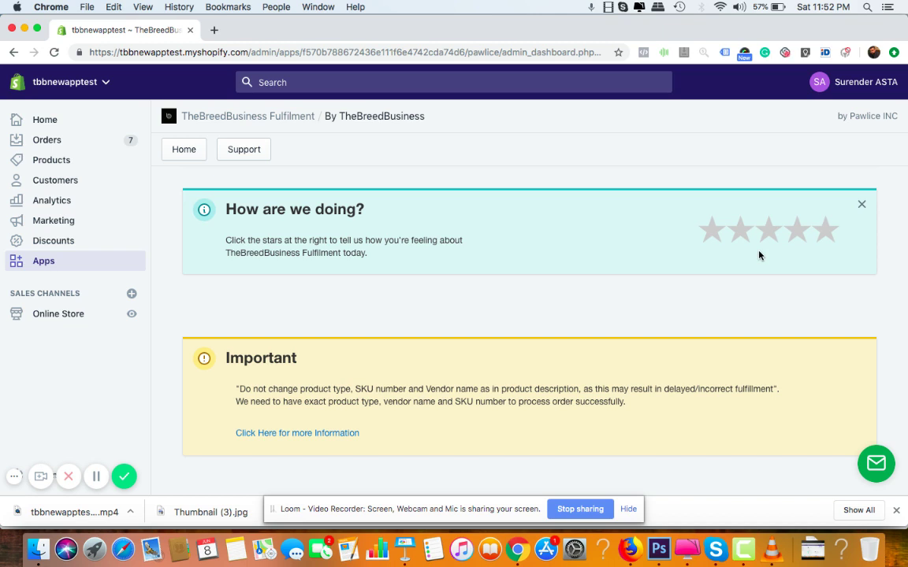
pyautogui.scroll(-4, 759, 255)
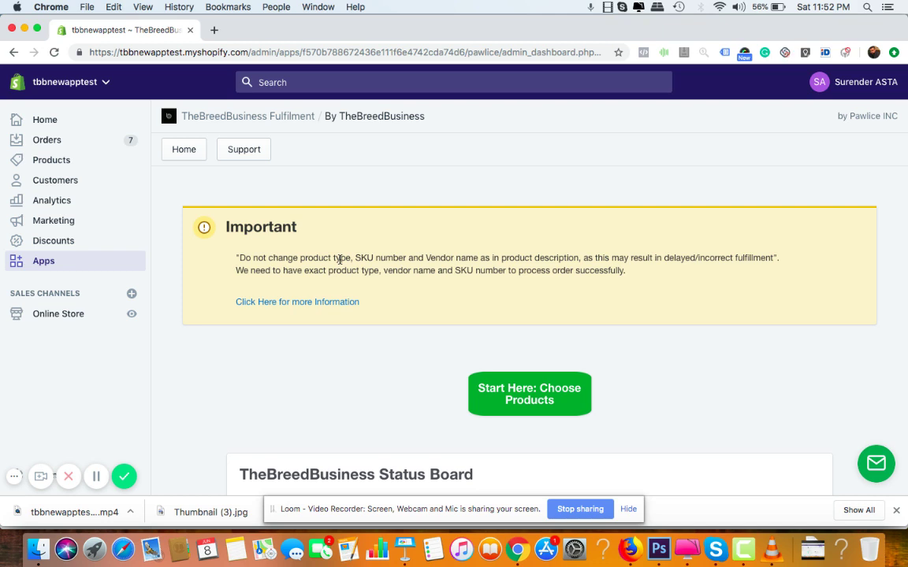
pyautogui.click(326, 260)
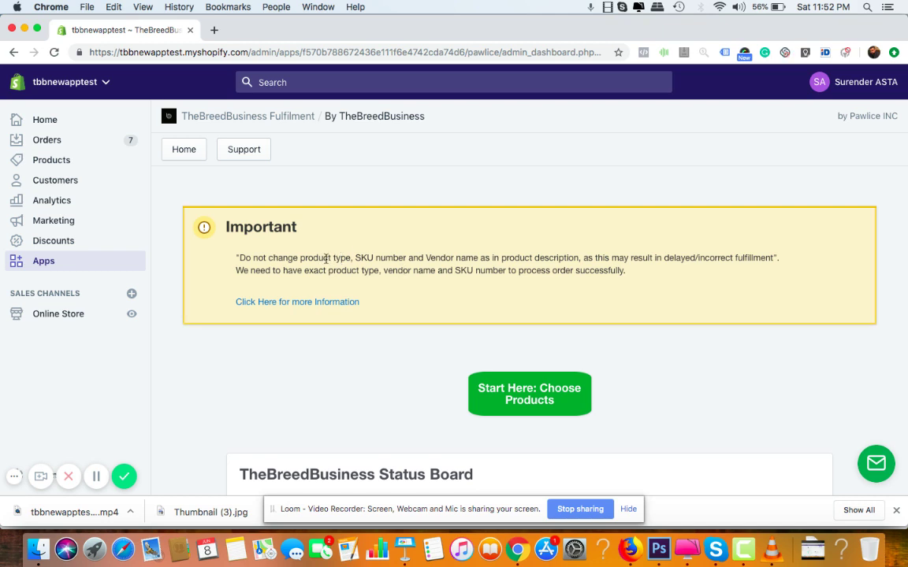
pyautogui.moveTo(325, 260); pyautogui.dragTo(239, 260)
pyautogui.click(573, 254)
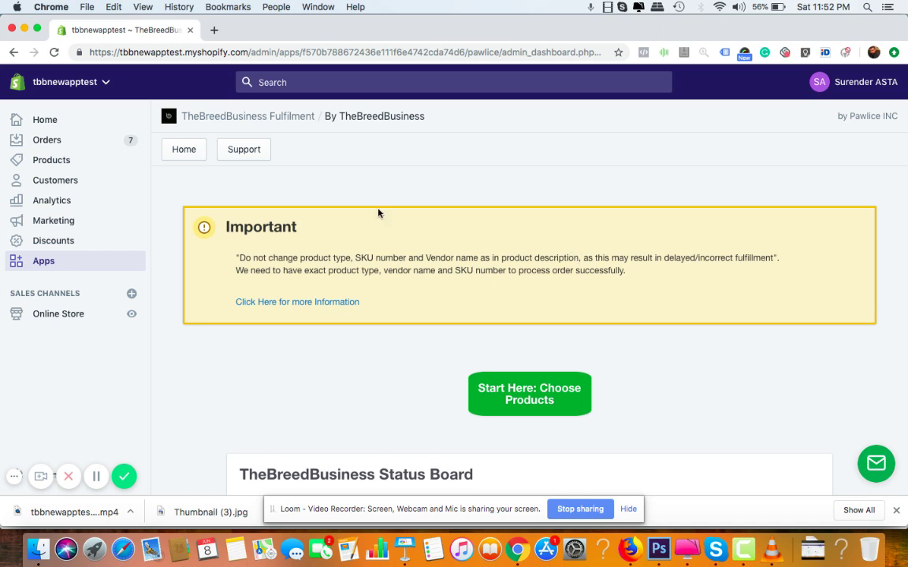
# - Open the product catalogue from the dashboard with Start Here: Choose Products
pyautogui.scroll(-5, 622, 338)
pyautogui.scroll(2, 622, 339)
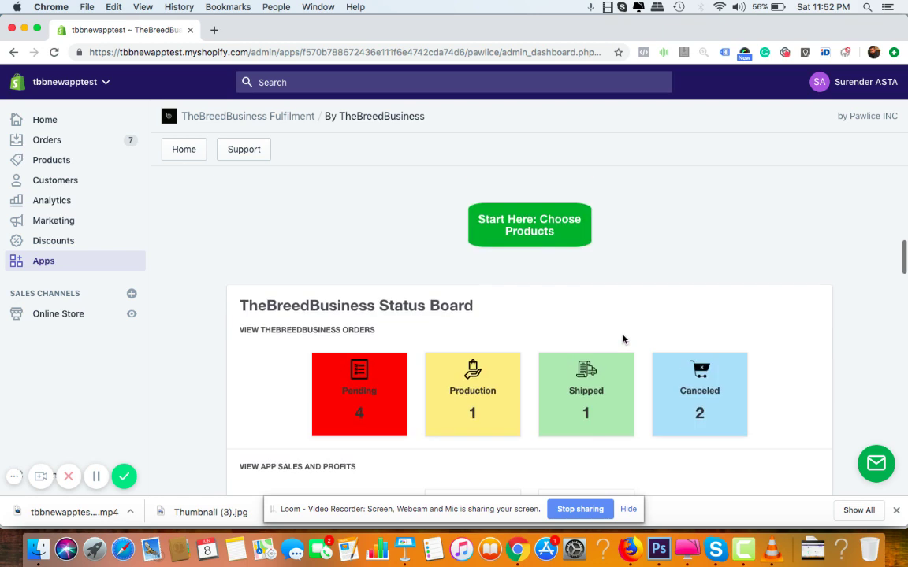
pyautogui.scroll(-1, 623, 339)
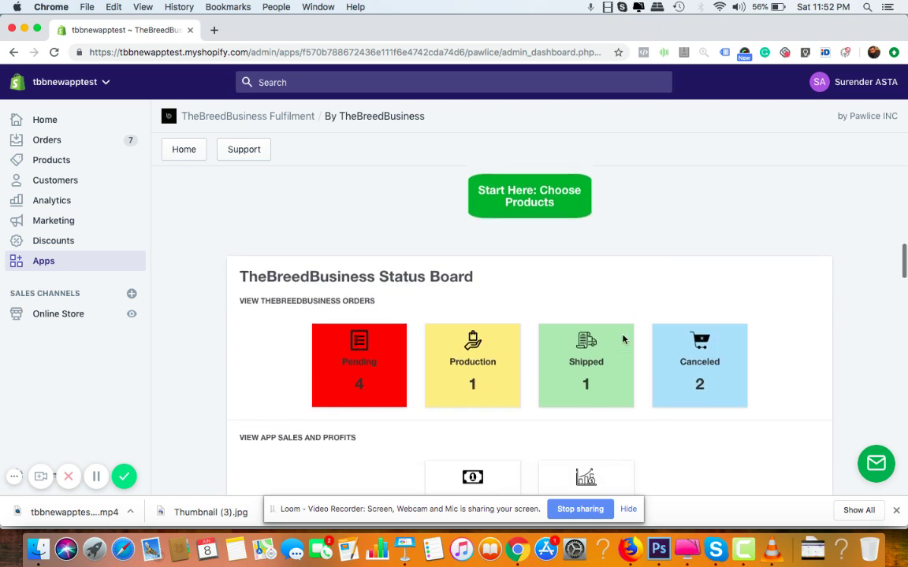
pyautogui.scroll(2, 623, 338)
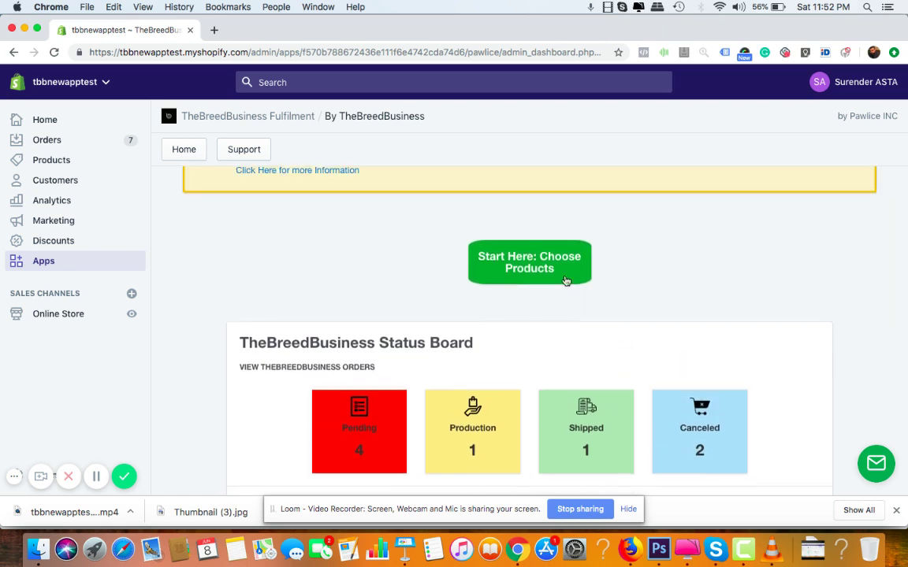
pyautogui.click(493, 267)
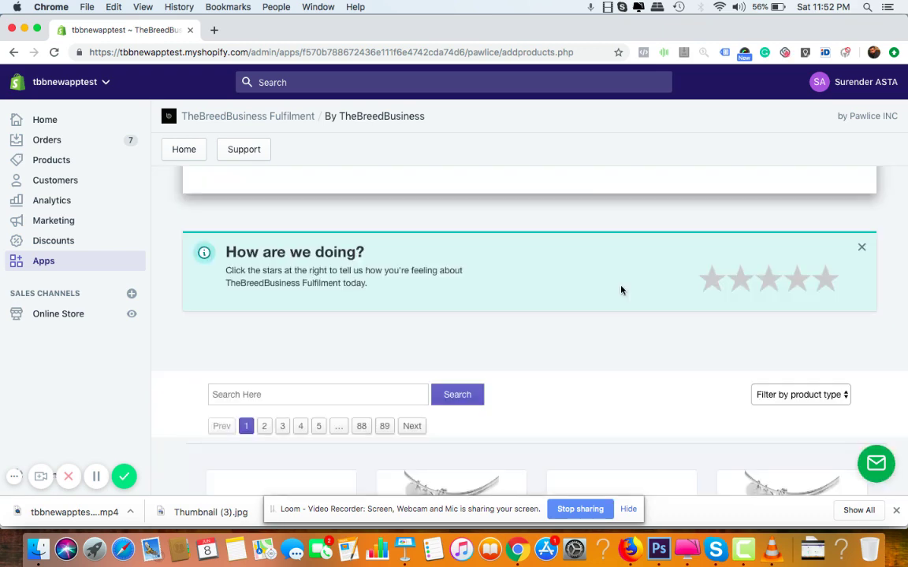
# - Filter the product catalogue by the Bluetooth Speaker product type
pyautogui.scroll(-5, 621, 290)
pyautogui.scroll(-10, 533, 463)
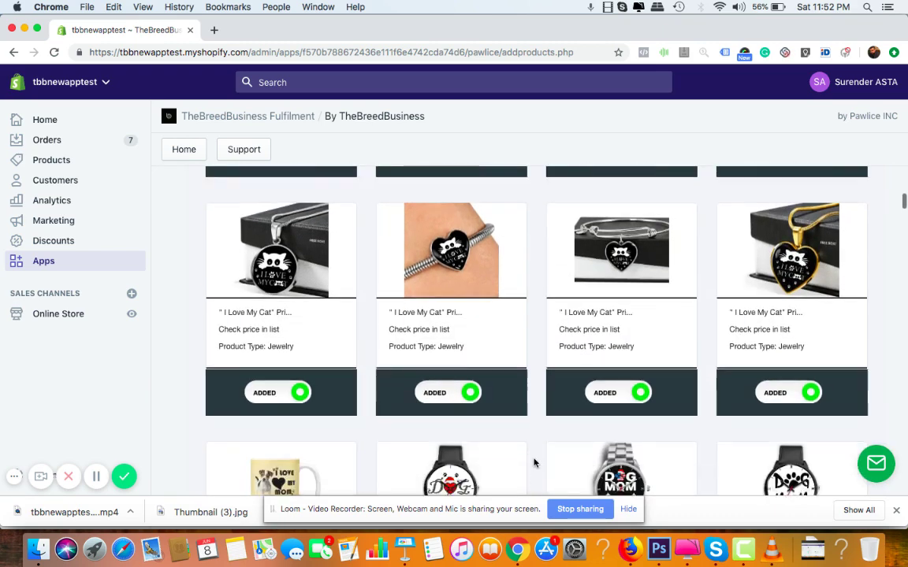
pyautogui.scroll(12, 530, 360)
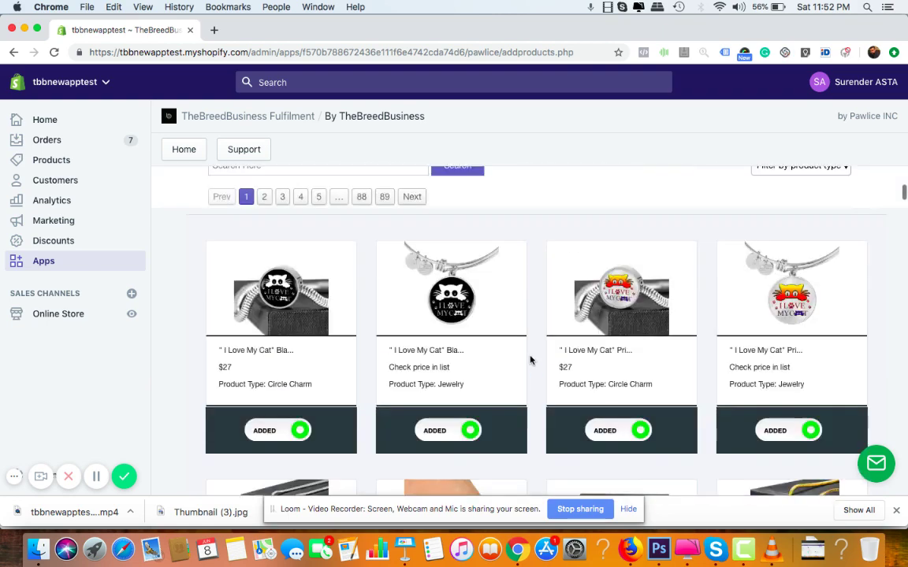
pyautogui.scroll(-5, 530, 360)
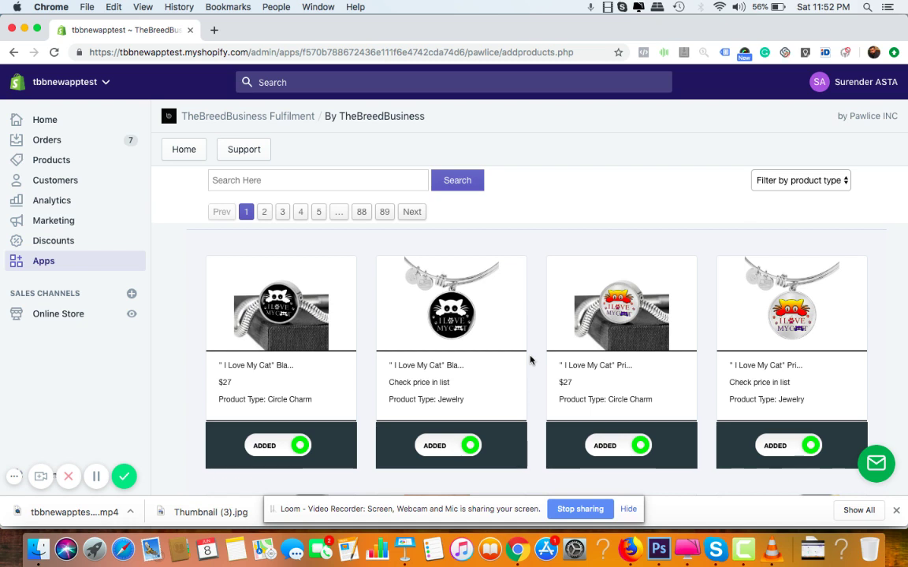
pyautogui.click(828, 183)
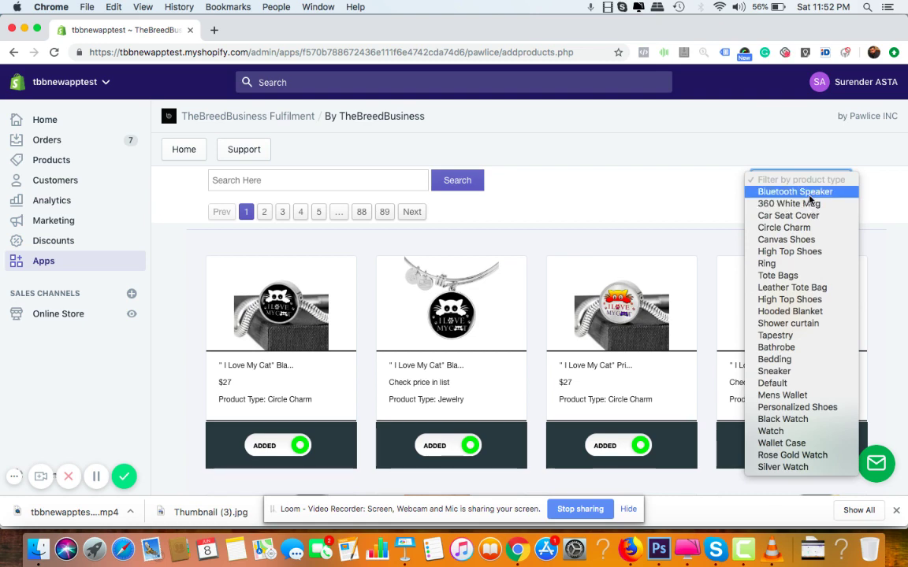
pyautogui.click(809, 195)
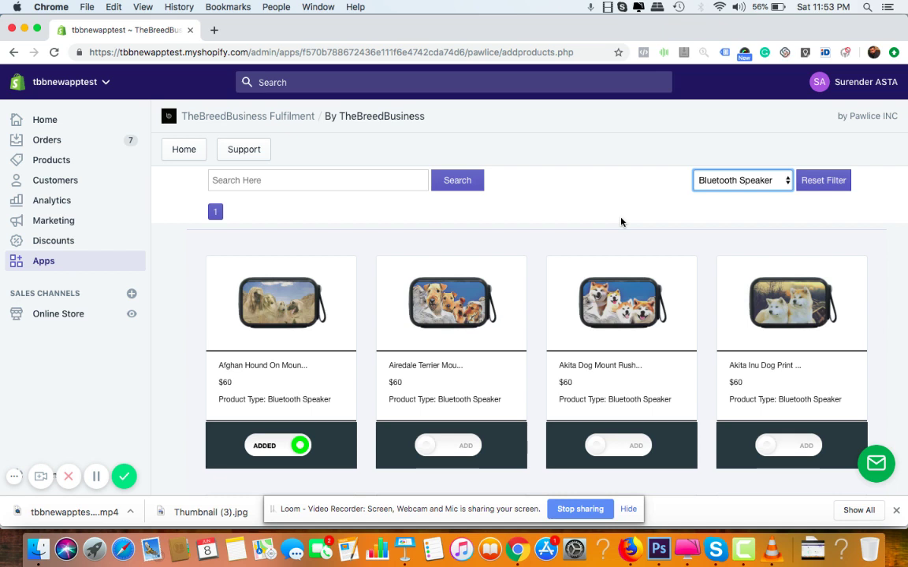
# - Look over the Bluetooth speakers and their options, and preview the Airedale Terrier Mount Rushmore speaker before closing the preview
pyautogui.scroll(-1, 622, 220)
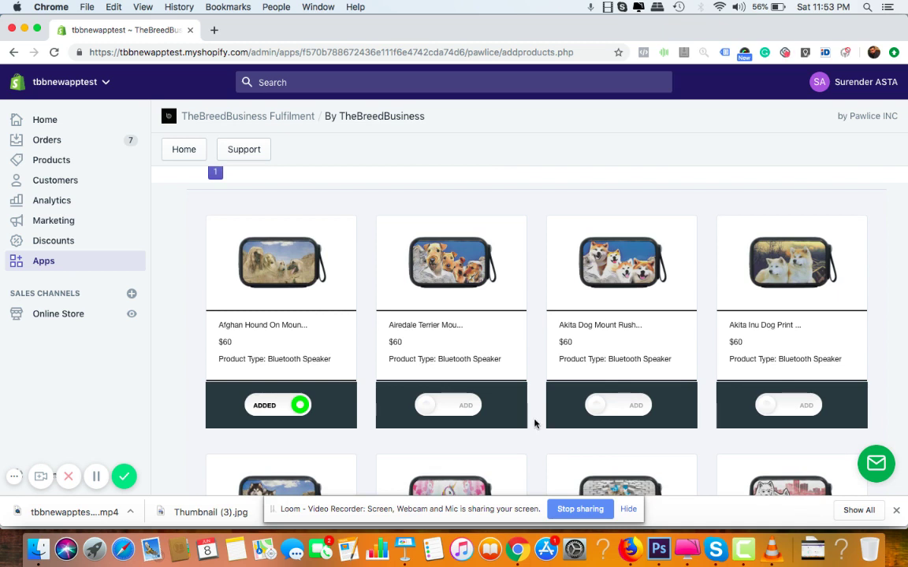
pyautogui.moveTo(229, 322)
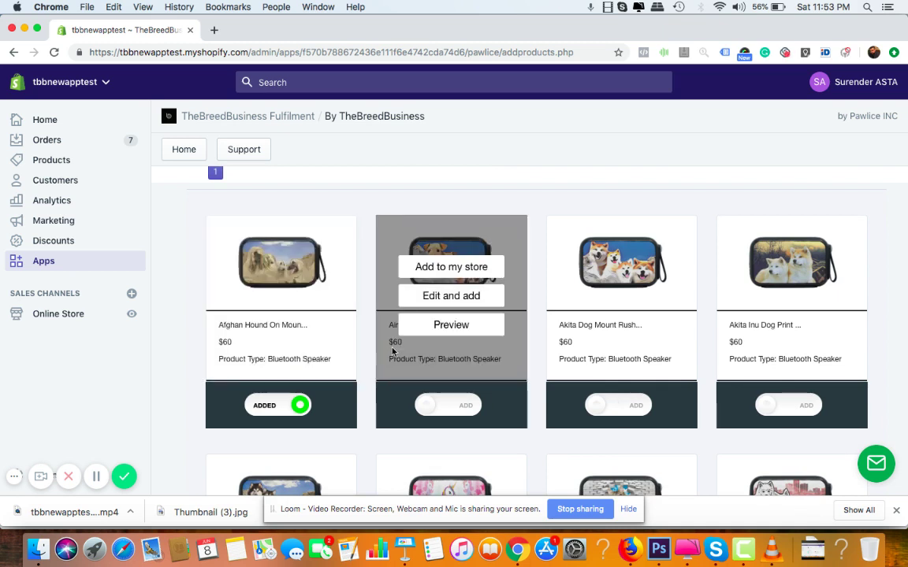
pyautogui.moveTo(394, 340)
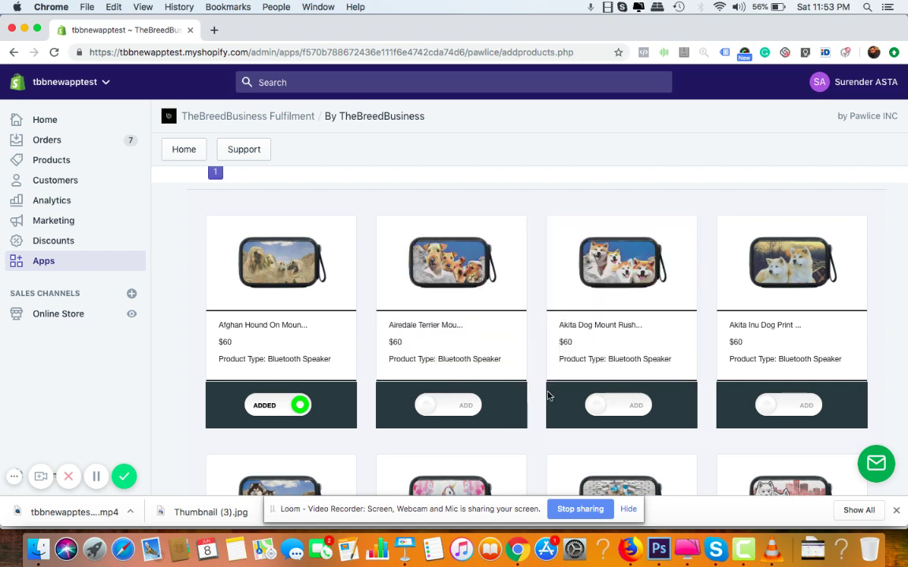
pyautogui.moveTo(469, 281)
pyautogui.scroll(2, 539, 450)
pyautogui.scroll(-2, 539, 450)
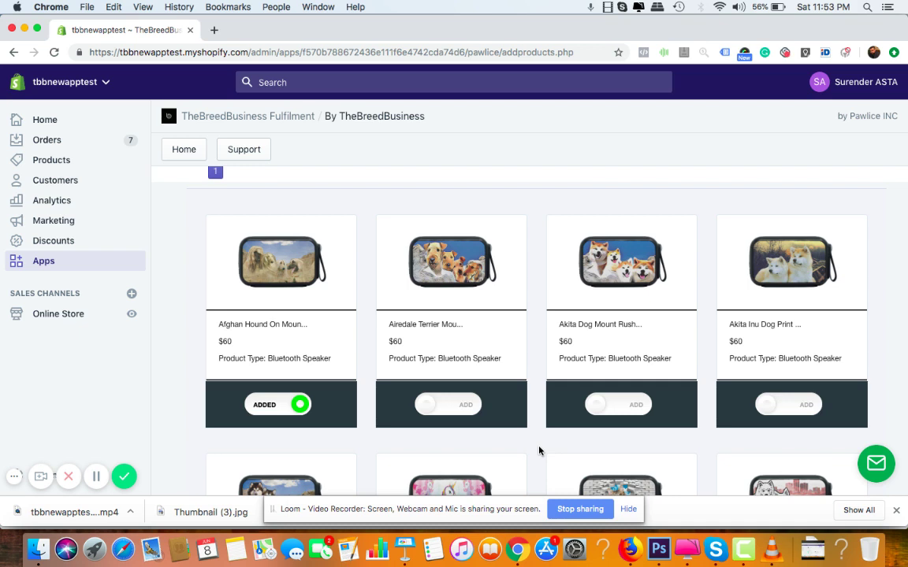
pyautogui.scroll(-2, 539, 451)
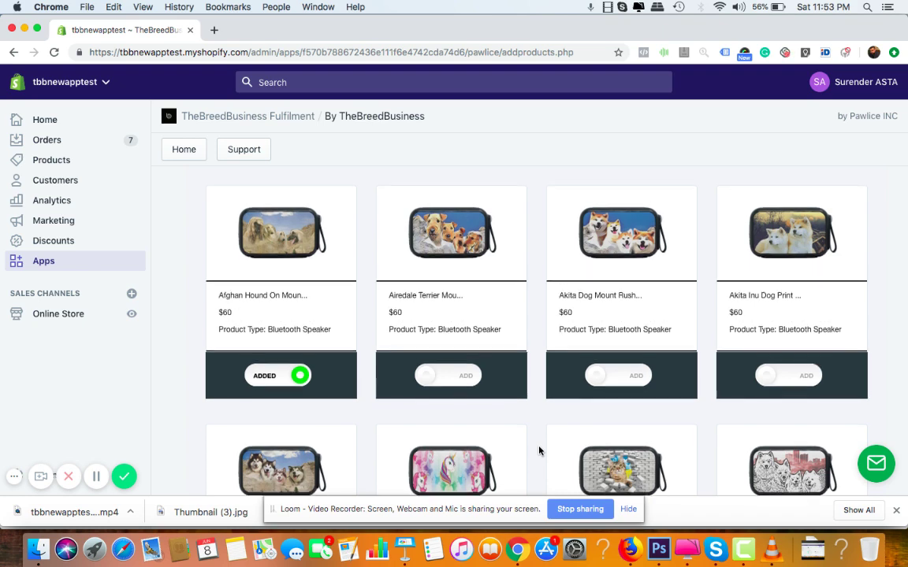
pyautogui.scroll(-2, 539, 450)
pyautogui.scroll(3, 537, 467)
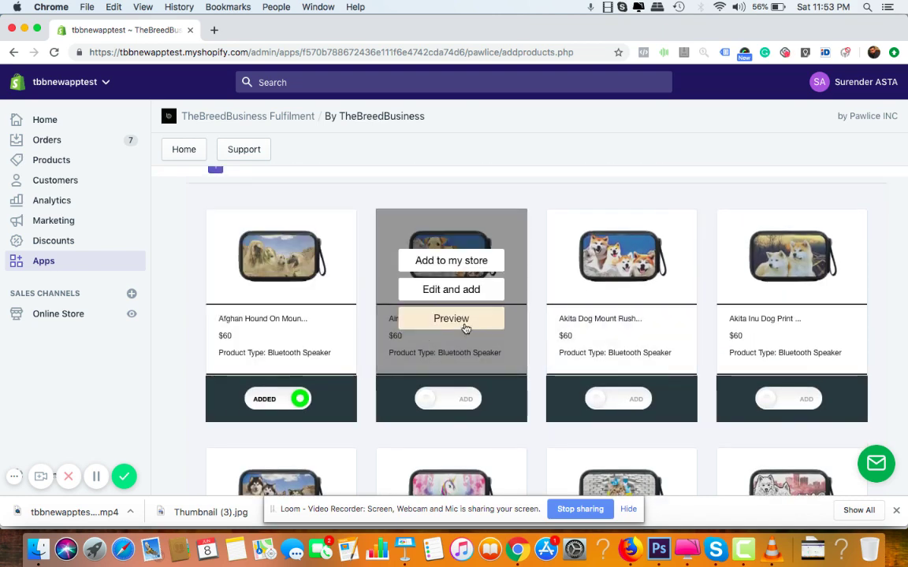
pyautogui.click(460, 322)
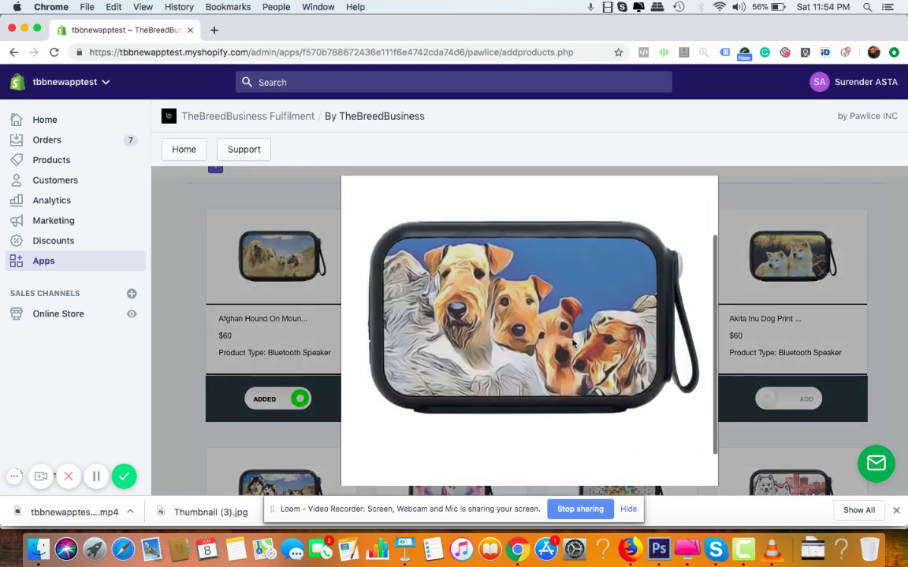
pyautogui.click(702, 192)
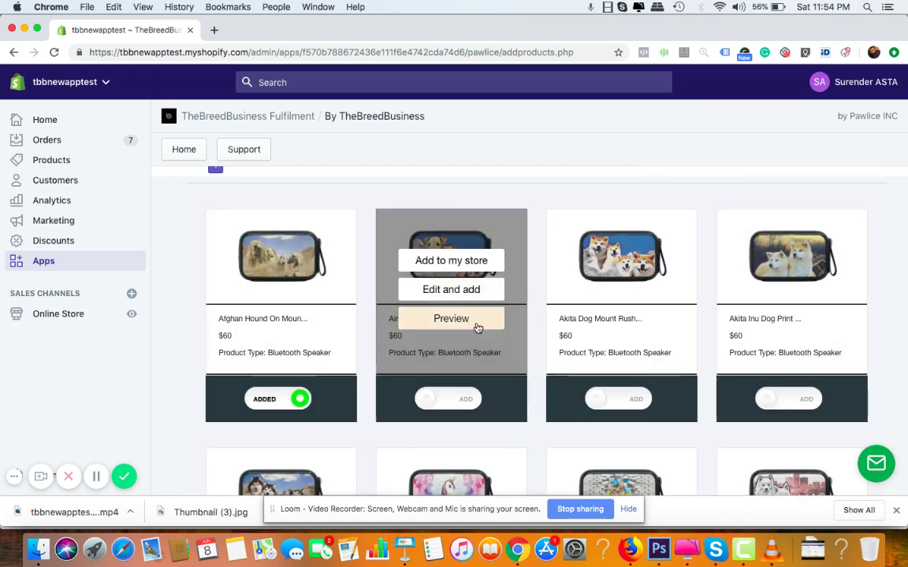
# - Review the Airedale Terrier speaker's editable title, description and price under Edit and add, and close the form without adding the product
pyautogui.click(452, 290)
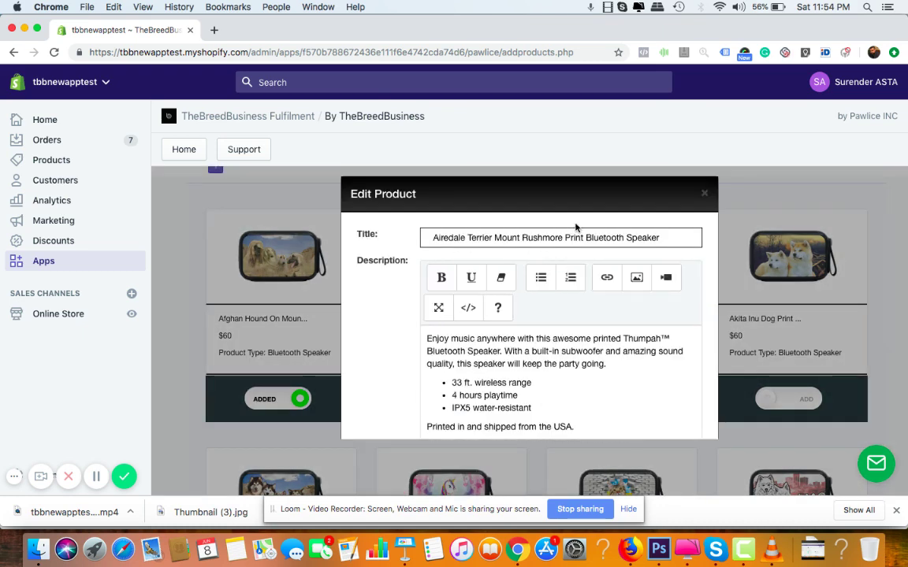
pyautogui.scroll(-5, 540, 381)
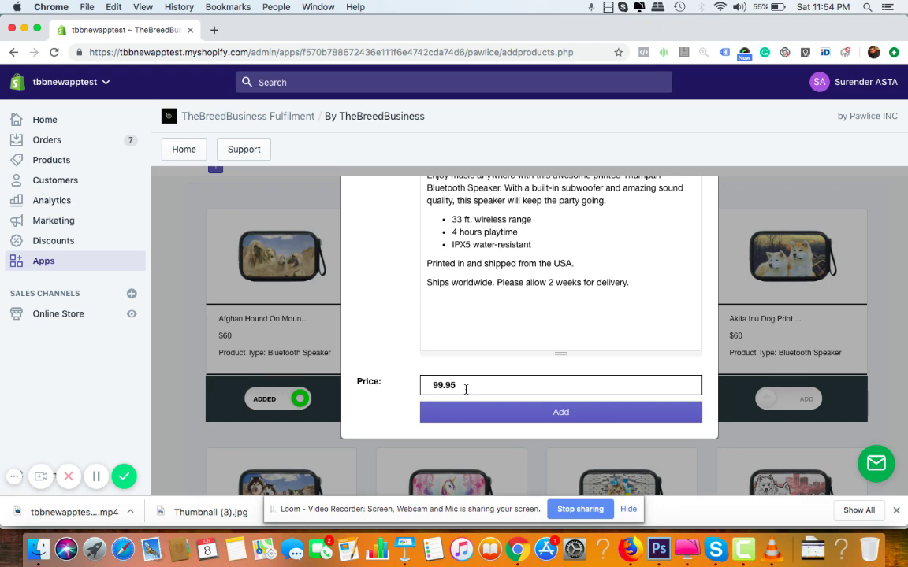
pyautogui.scroll(5, 466, 389)
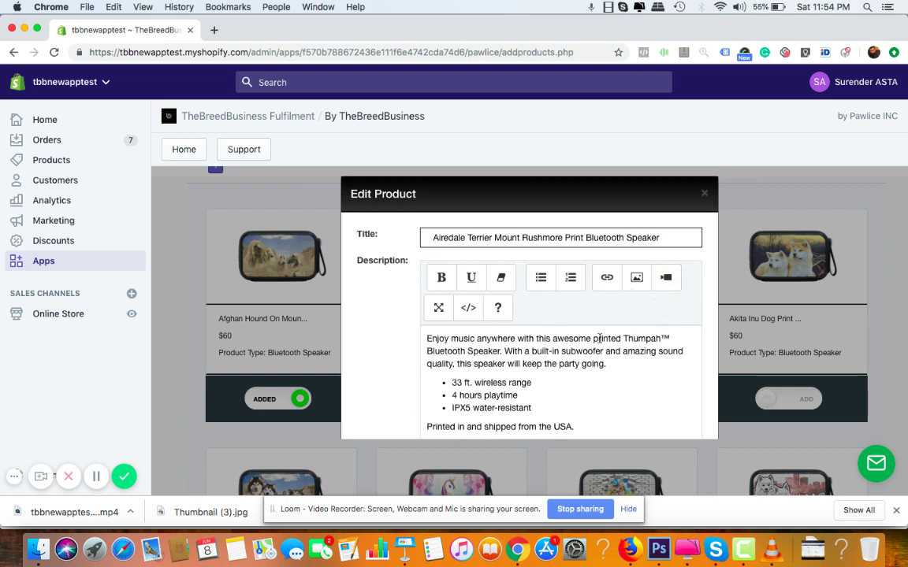
pyautogui.click(705, 197)
pyautogui.moveTo(464, 285)
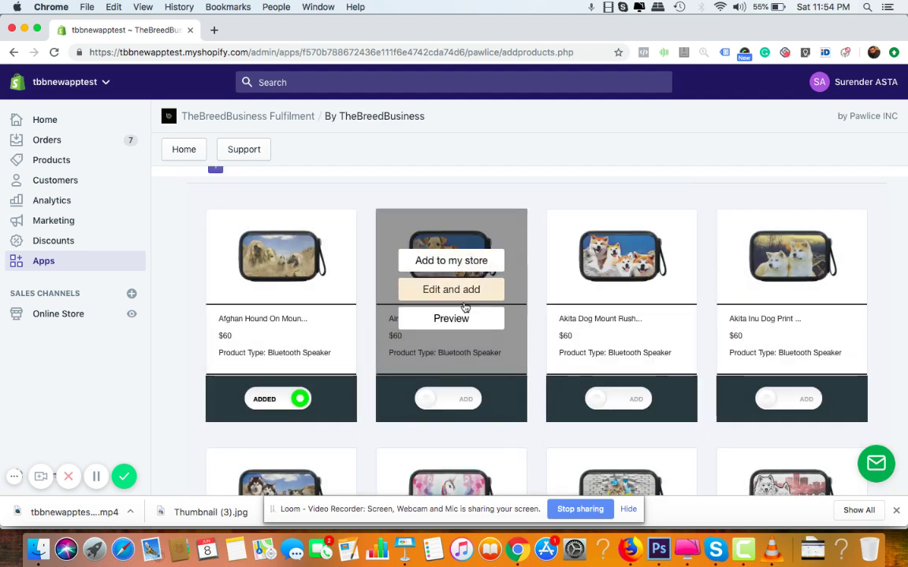
pyautogui.click(466, 296)
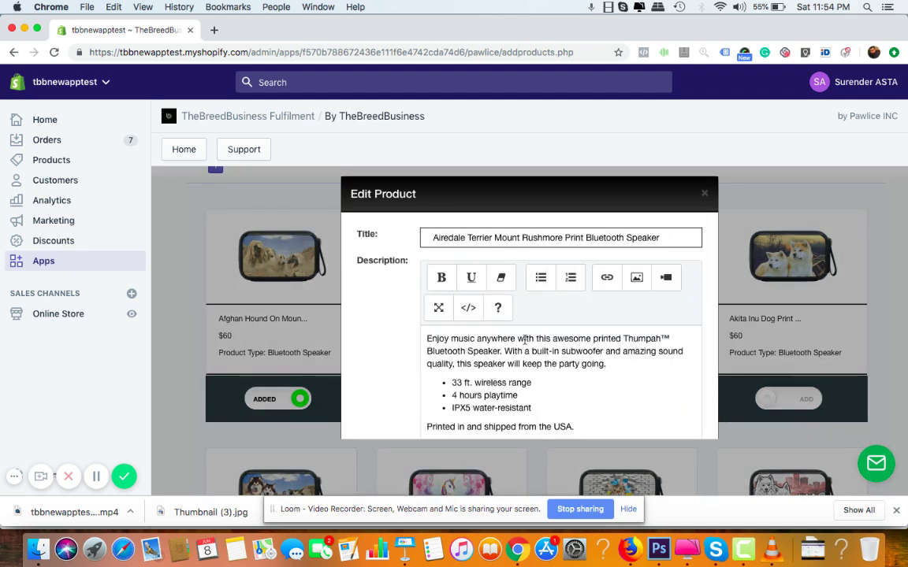
pyautogui.scroll(-5, 527, 375)
pyautogui.scroll(5, 564, 391)
pyautogui.click(703, 195)
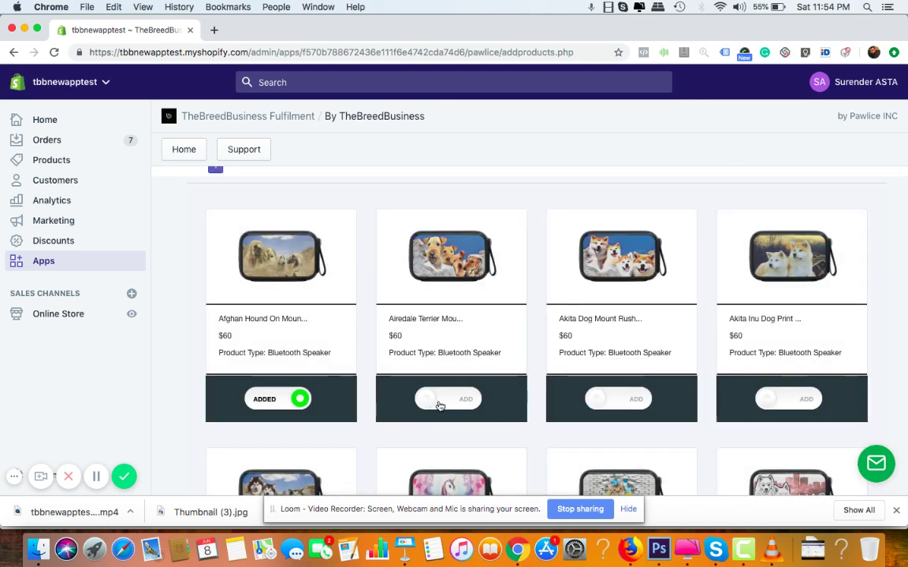
# - Add the Airedale Terrier Mount Rushmore Print Bluetooth Speaker to the store directly from its product card
pyautogui.click(464, 401)
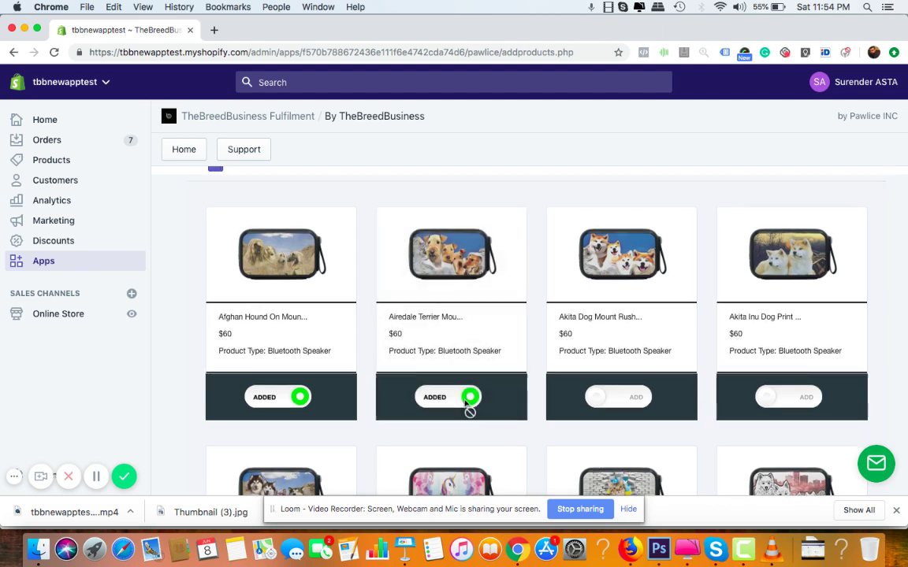
pyautogui.scroll(-2, 467, 405)
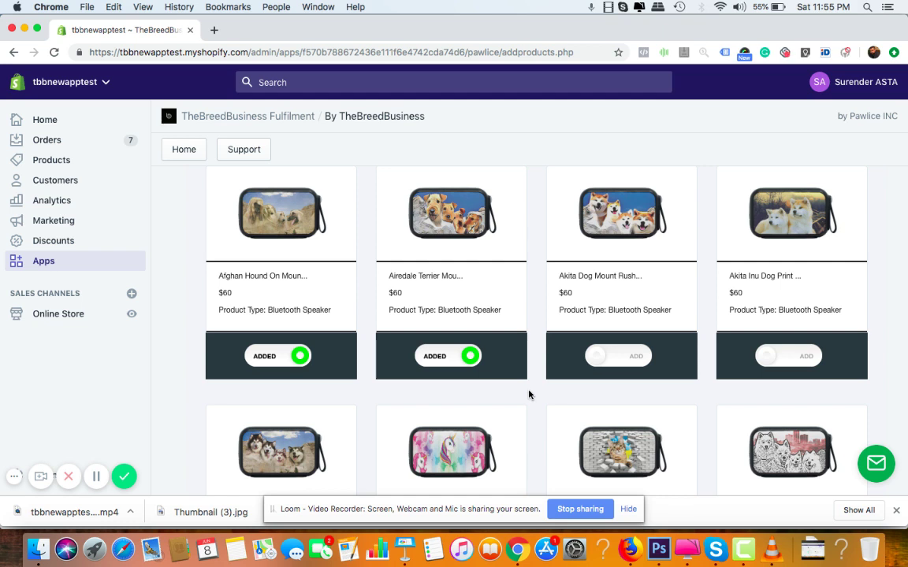
pyautogui.scroll(-4, 529, 395)
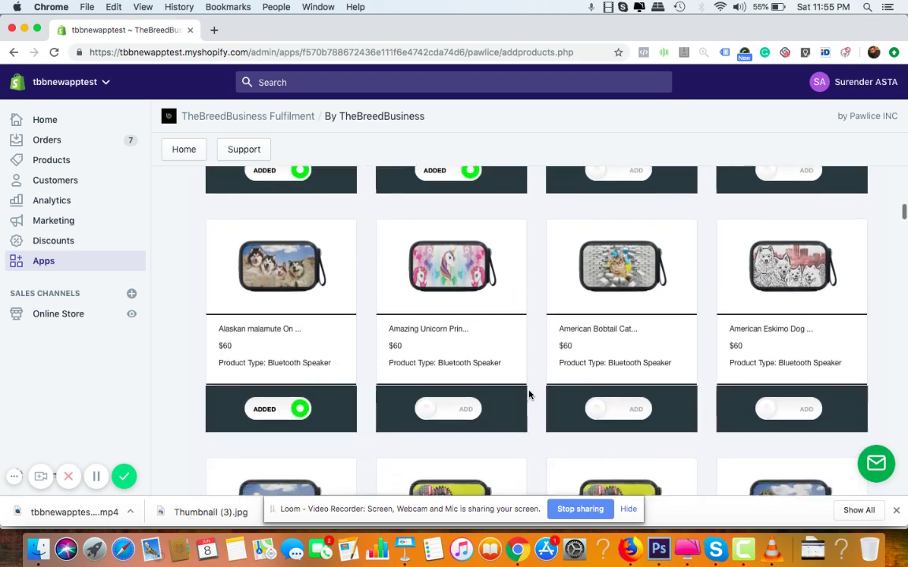
# - Browse the Bluetooth Speaker products, checking the breed designs on offer and which ones are already added to the store
pyautogui.scroll(6, 529, 395)
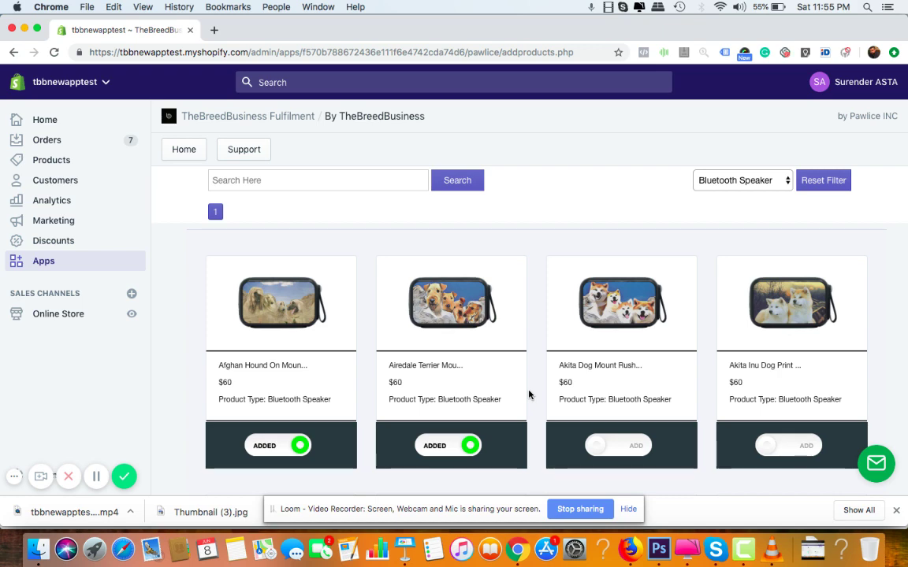
pyautogui.scroll(-2, 528, 394)
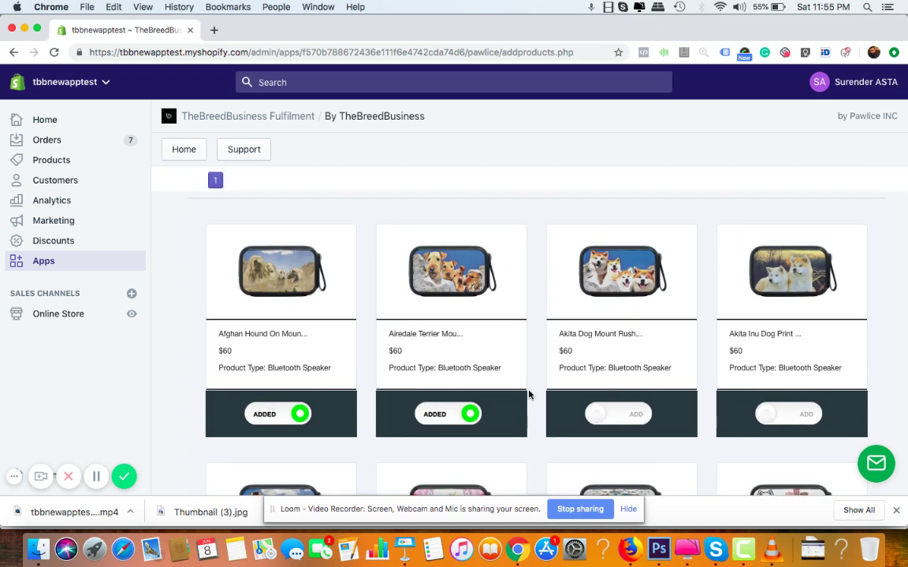
pyautogui.scroll(5, 528, 394)
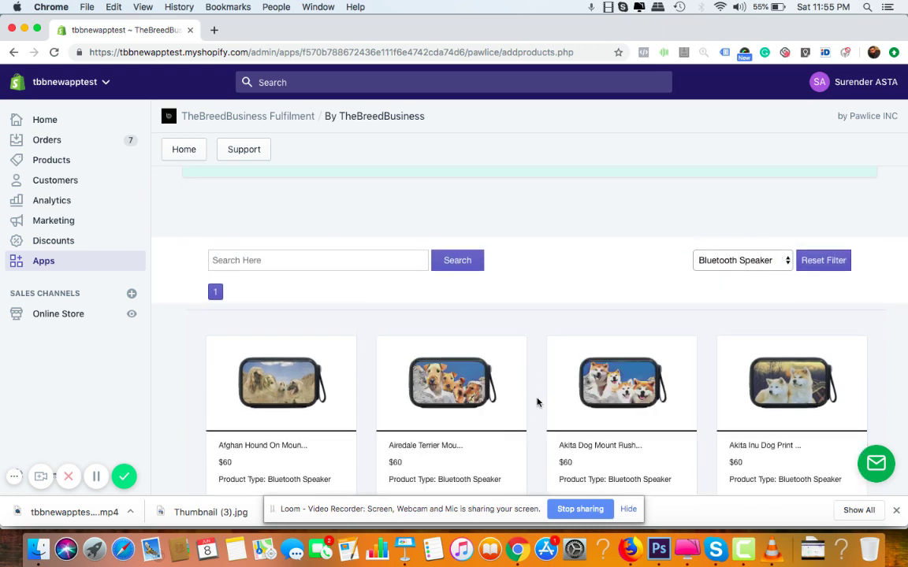
pyautogui.scroll(-5, 537, 403)
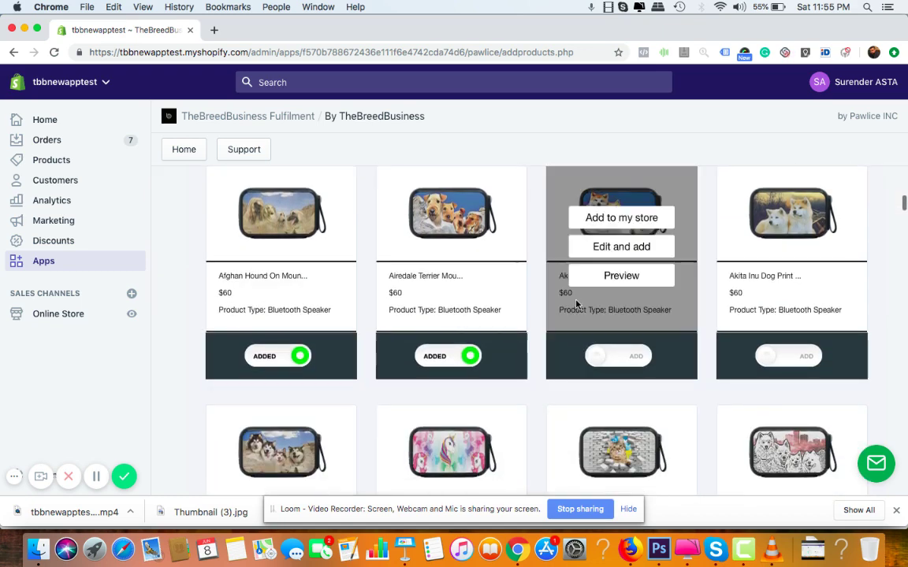
pyautogui.scroll(-5, 541, 423)
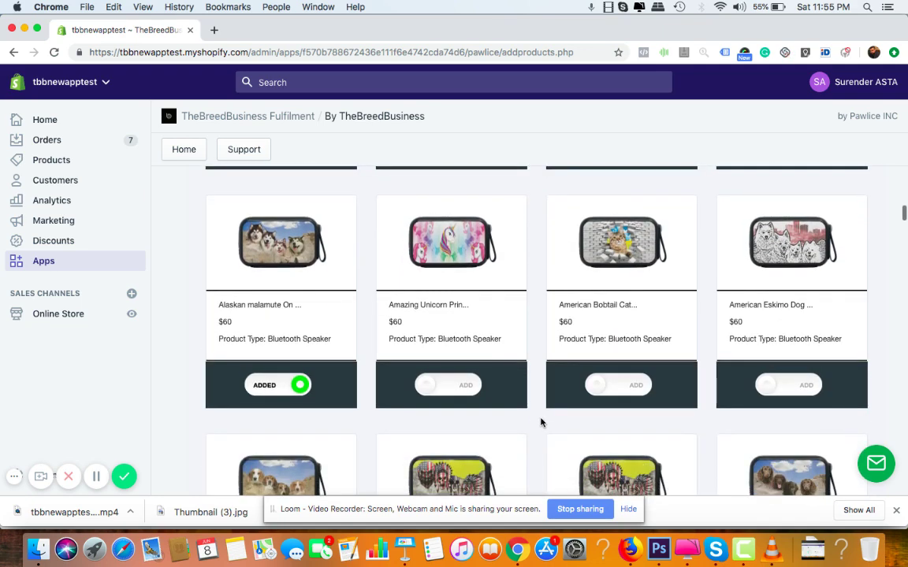
pyautogui.scroll(-4, 540, 423)
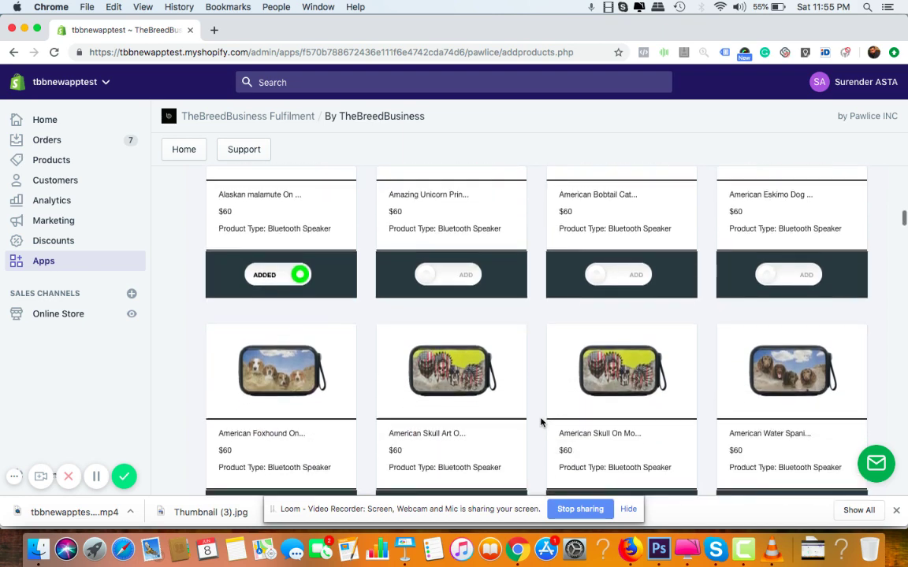
pyautogui.scroll(-5, 540, 424)
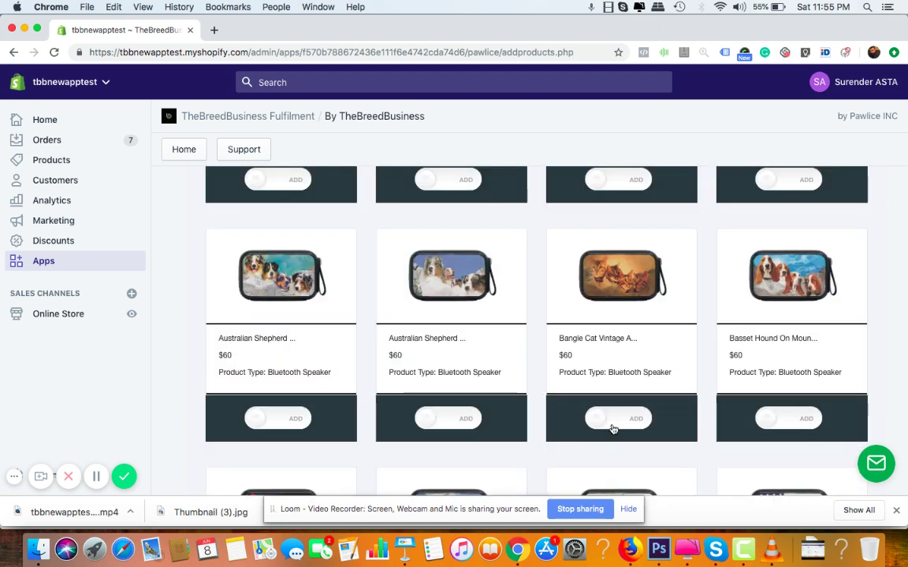
pyautogui.moveTo(582, 359)
pyautogui.scroll(-4, 670, 346)
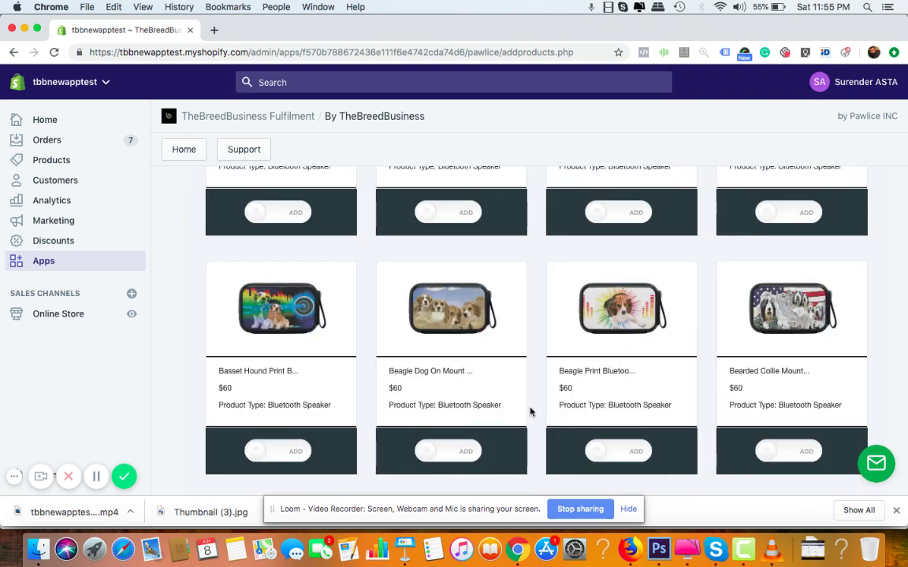
pyautogui.scroll(-5, 530, 413)
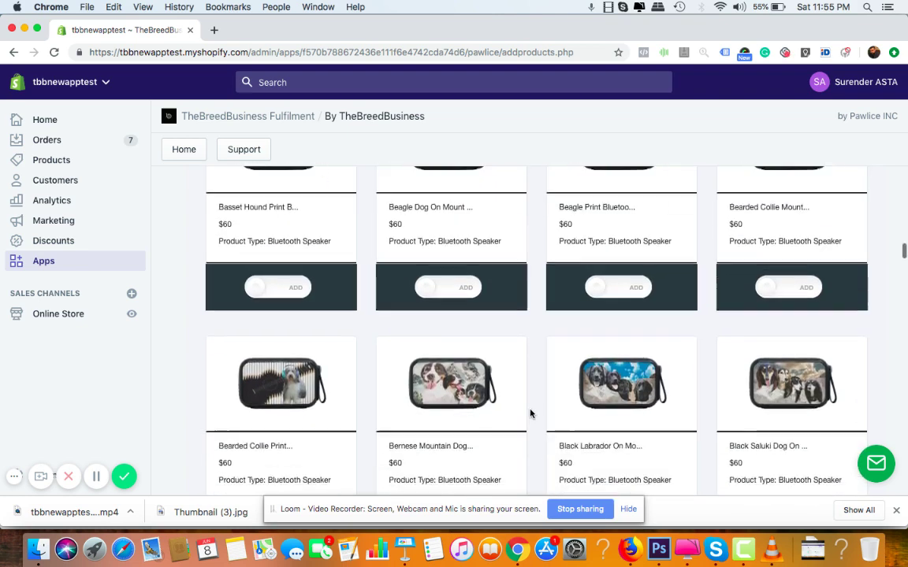
pyautogui.scroll(-20, 530, 414)
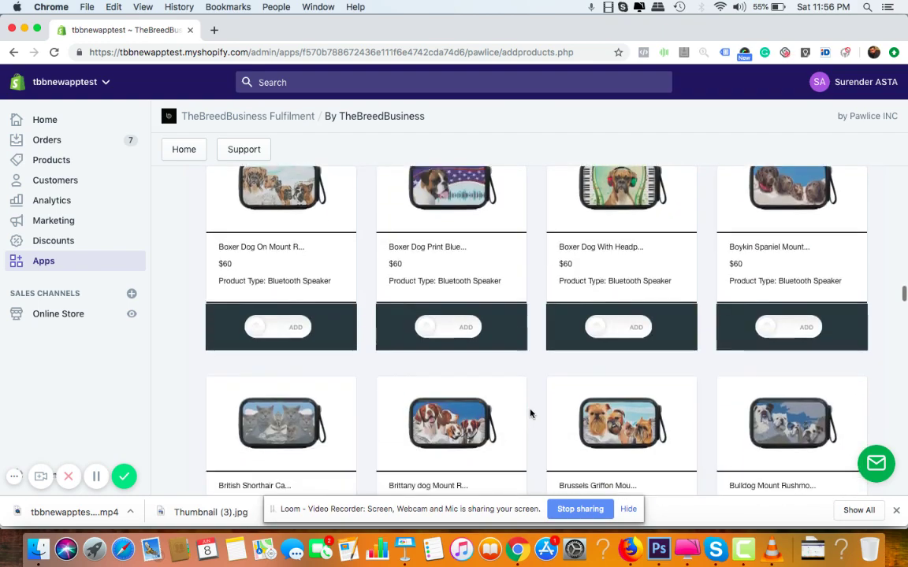
pyautogui.scroll(-20, 531, 414)
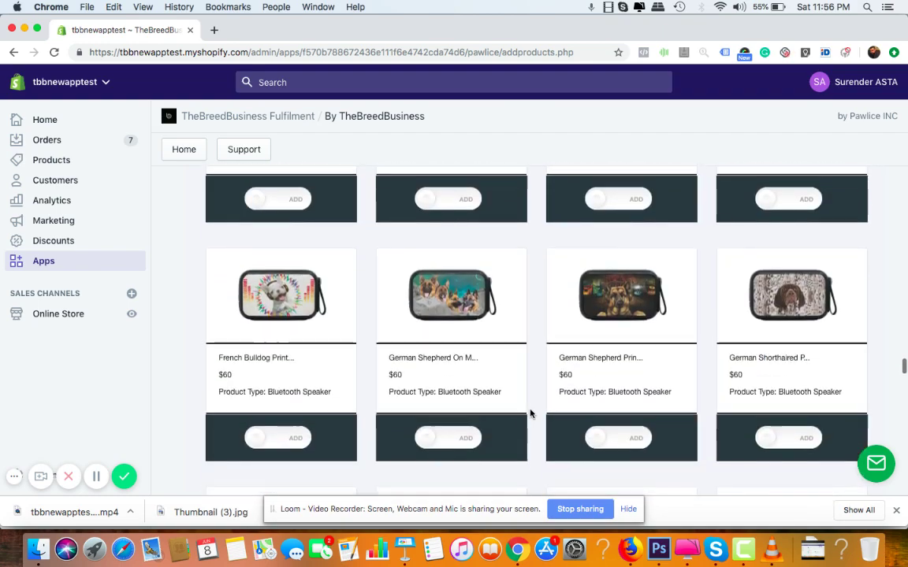
pyautogui.scroll(20, 529, 413)
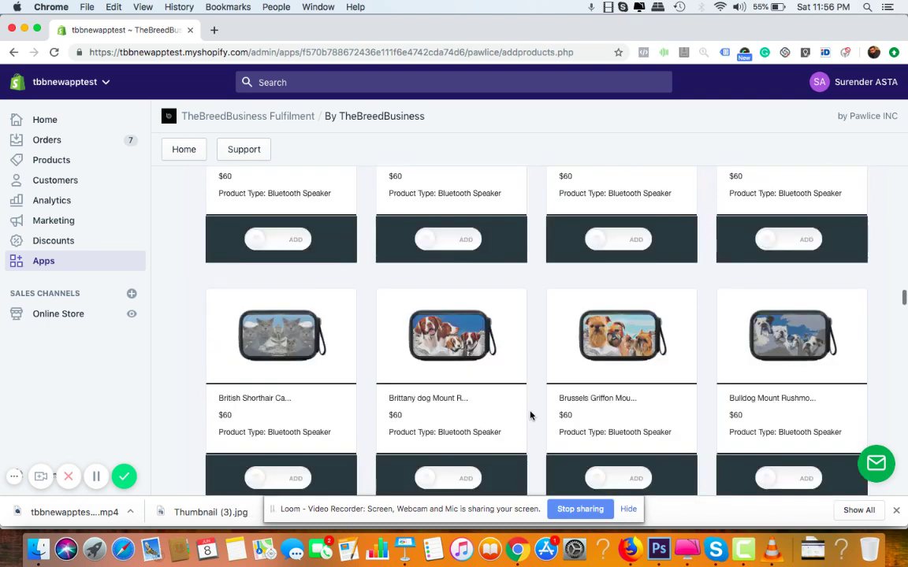
# - Switch the catalogue's product type filter to 360 White Mug
pyautogui.scroll(5, 530, 415)
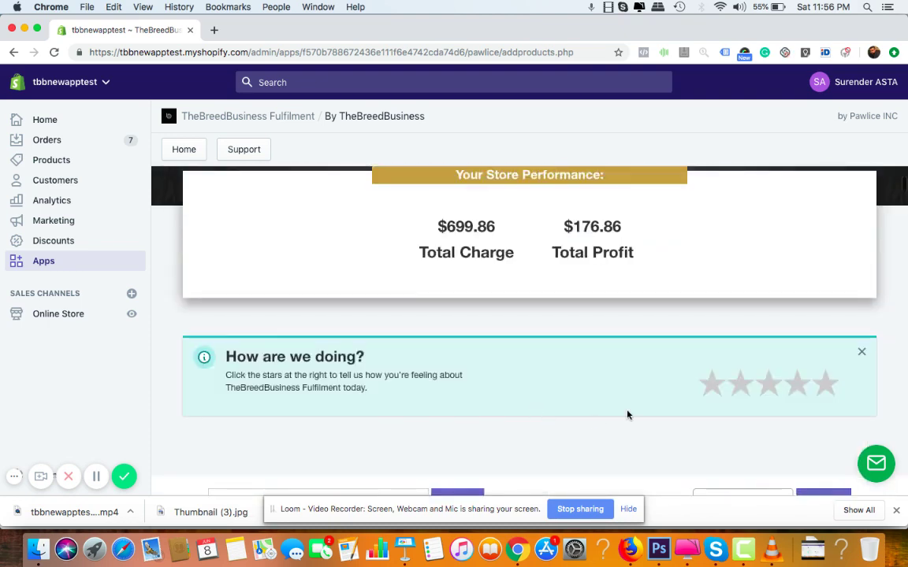
pyautogui.scroll(-5, 628, 415)
pyautogui.click(748, 257)
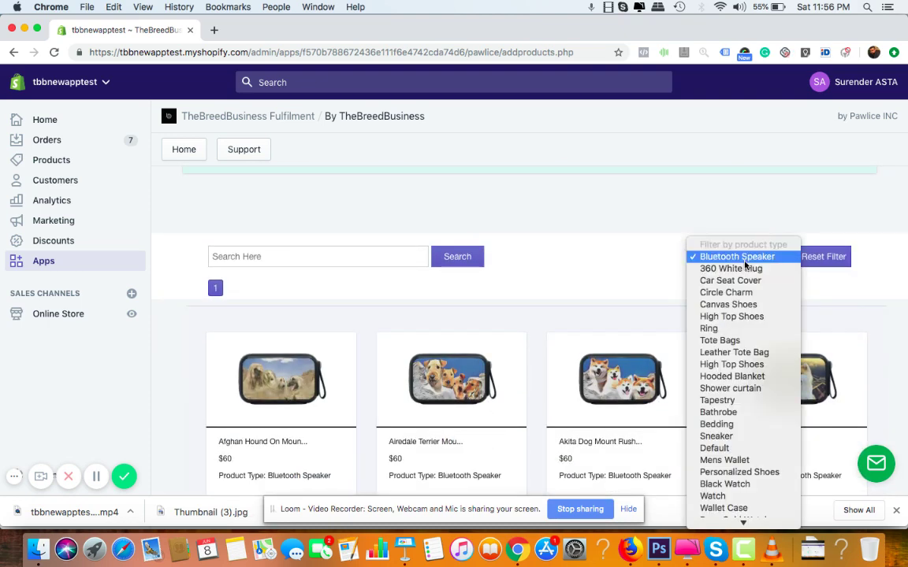
pyautogui.click(744, 269)
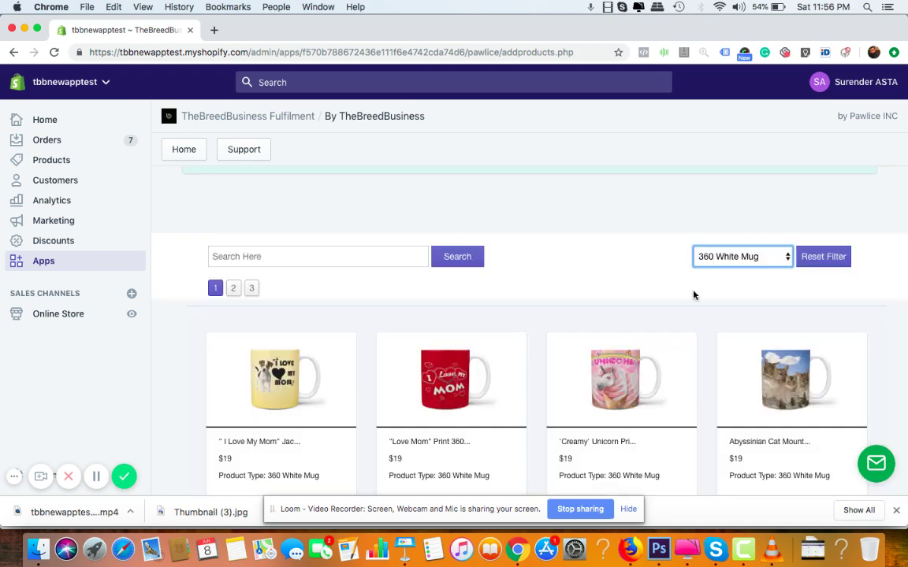
# - Add the Afghan Hound Mount Rushmore mug and the Afghan Hound Print mug to the store directly from their product cards
pyautogui.scroll(-5, 694, 295)
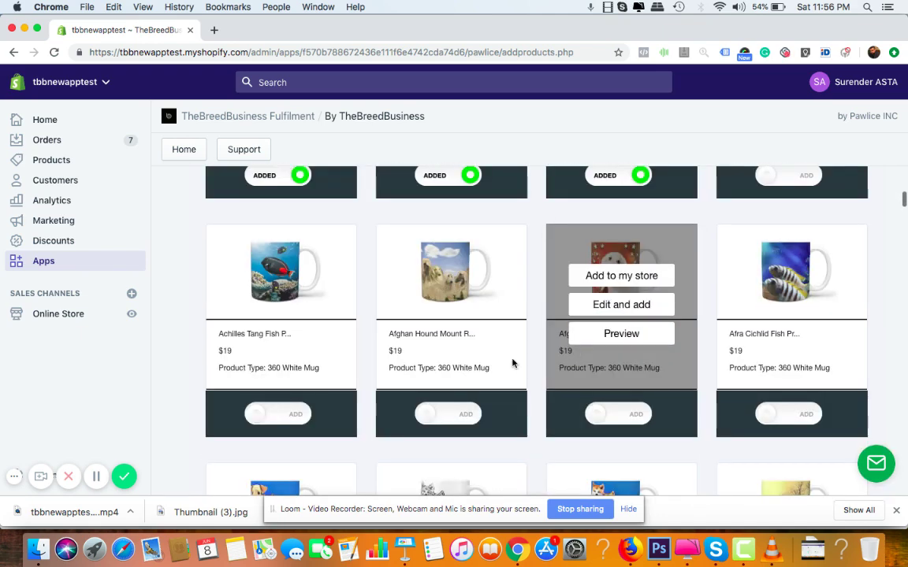
pyautogui.click(467, 416)
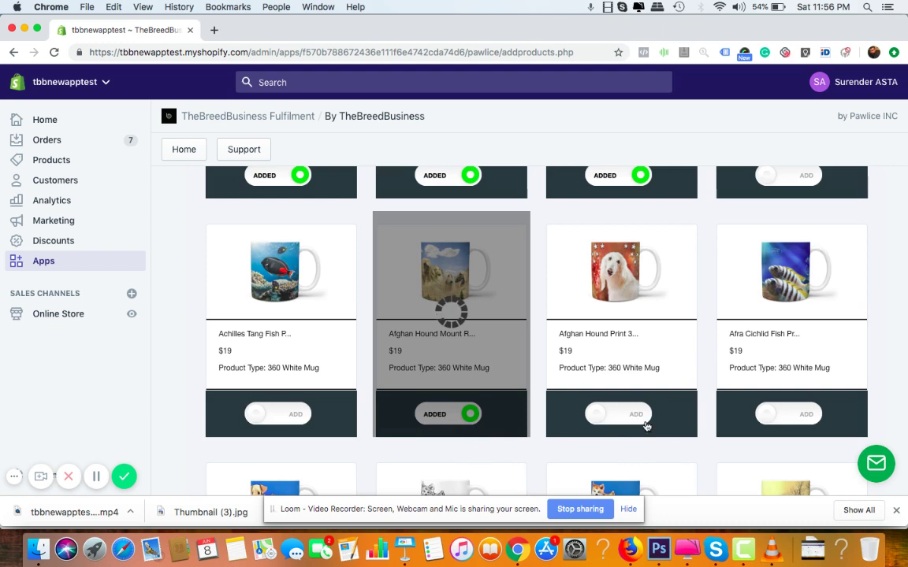
pyautogui.click(643, 421)
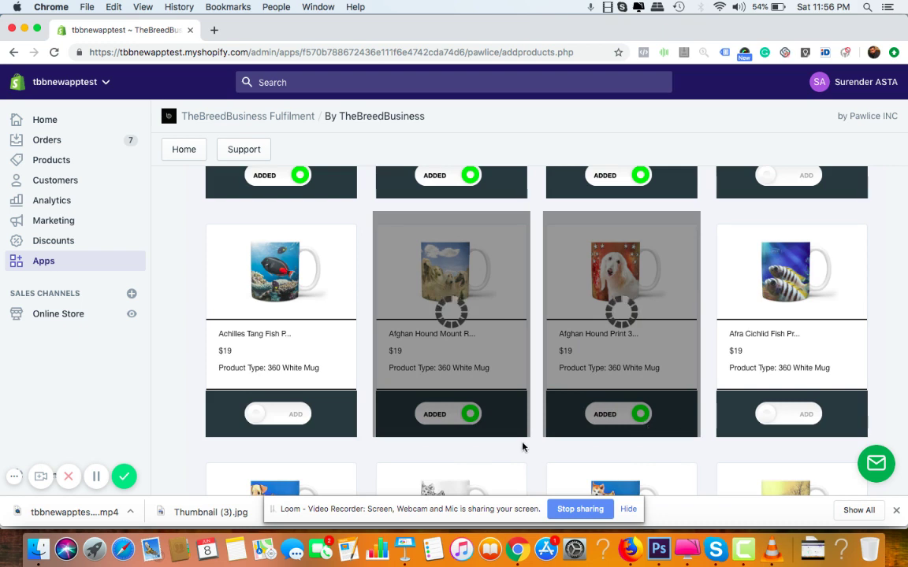
pyautogui.moveTo(518, 368)
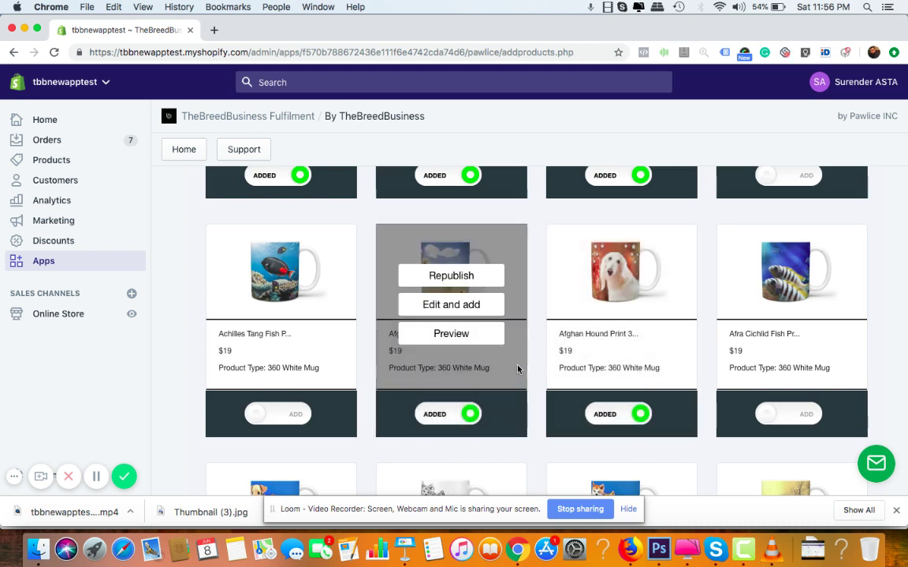
# - Search the product catalogue for "labrador"
pyautogui.scroll(10, 531, 381)
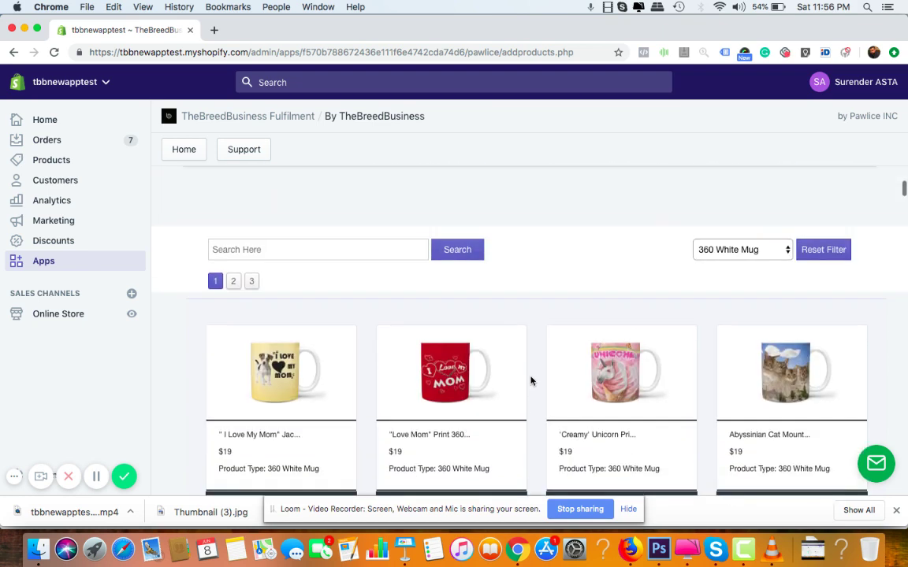
pyautogui.scroll(1, 530, 382)
pyautogui.scroll(-5, 683, 302)
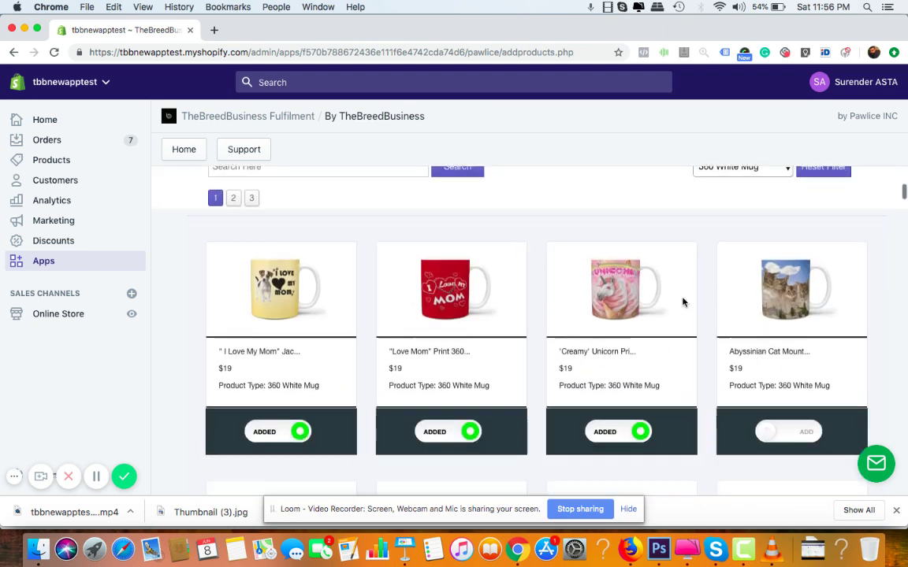
pyautogui.scroll(4, 566, 242)
pyautogui.click(288, 267)
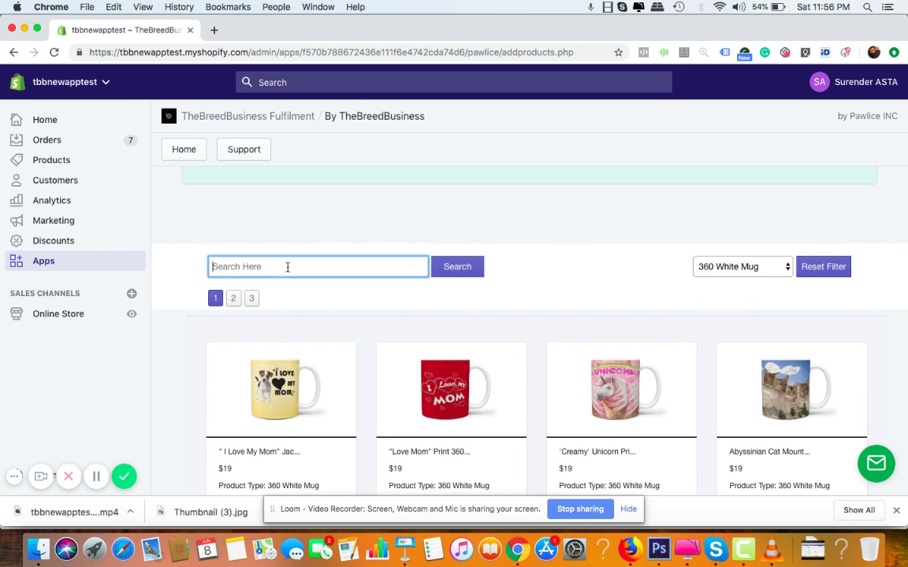
pyautogui.write('labrador')
pyautogui.click(460, 266)
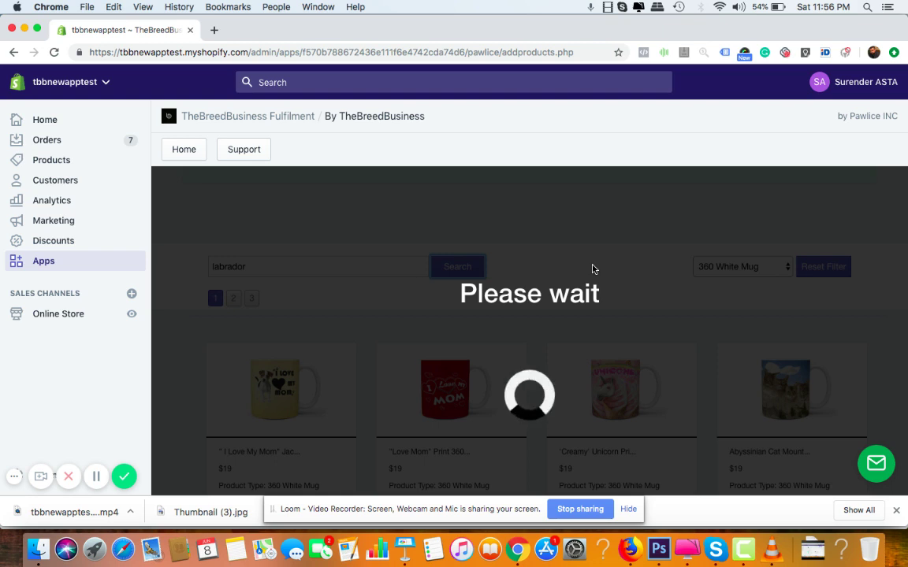
# - Look through the labrador search results, examining the range of product types, designs and prices available for the breed
pyautogui.scroll(-2, 592, 269)
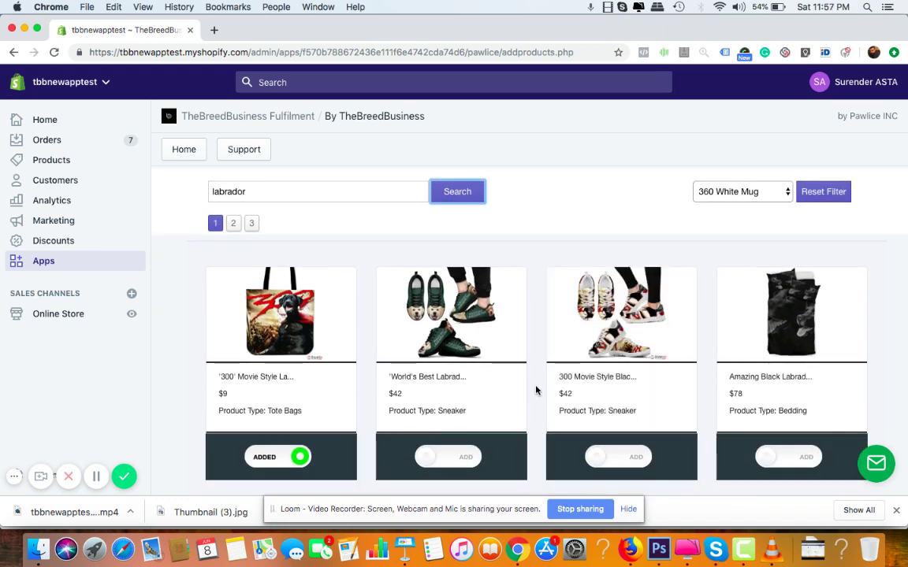
pyautogui.scroll(-10, 536, 390)
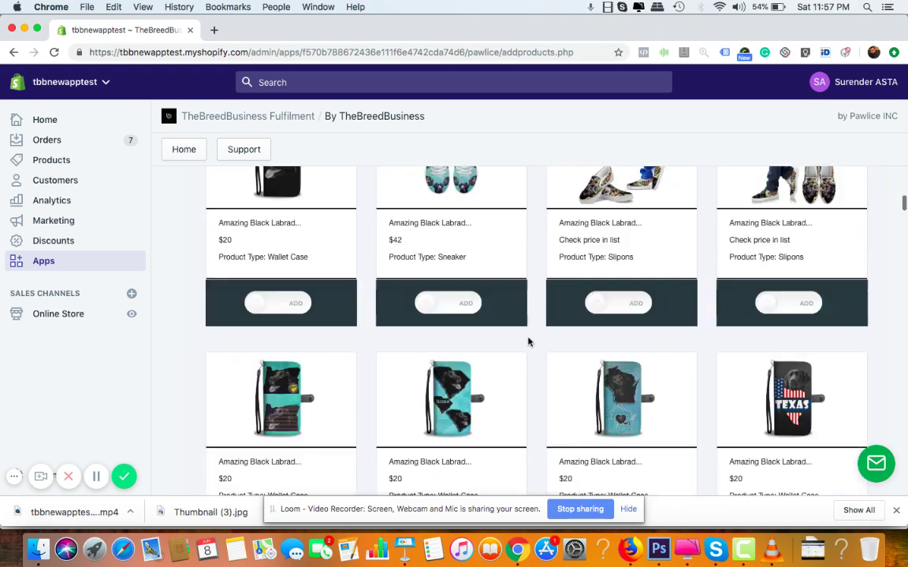
pyautogui.scroll(-10, 528, 340)
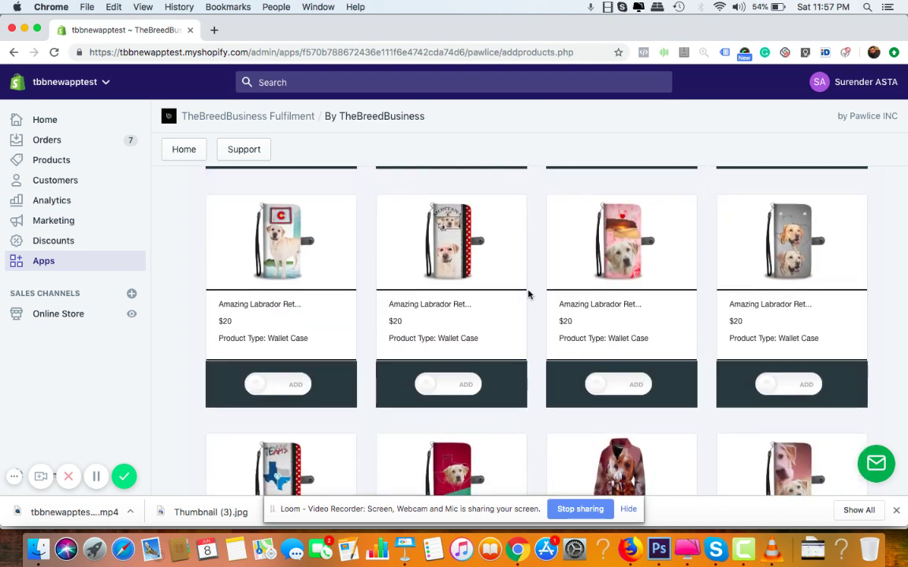
pyautogui.scroll(5, 547, 304)
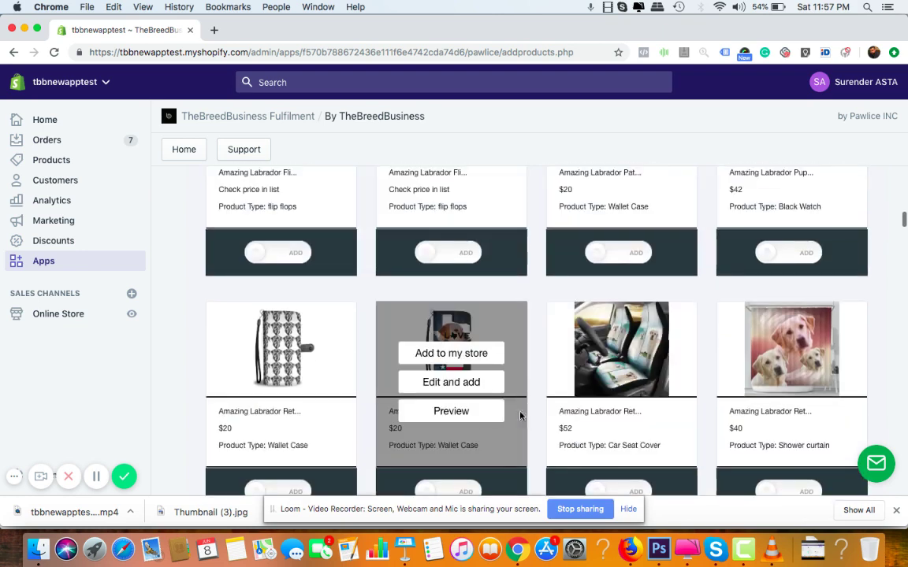
pyautogui.scroll(3, 552, 375)
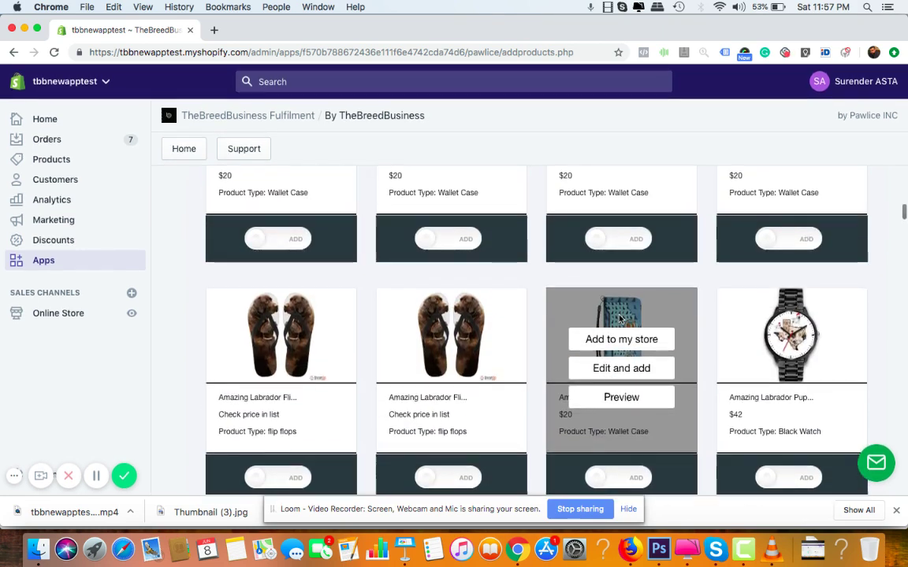
pyautogui.scroll(-3, 736, 424)
pyautogui.scroll(4, 703, 365)
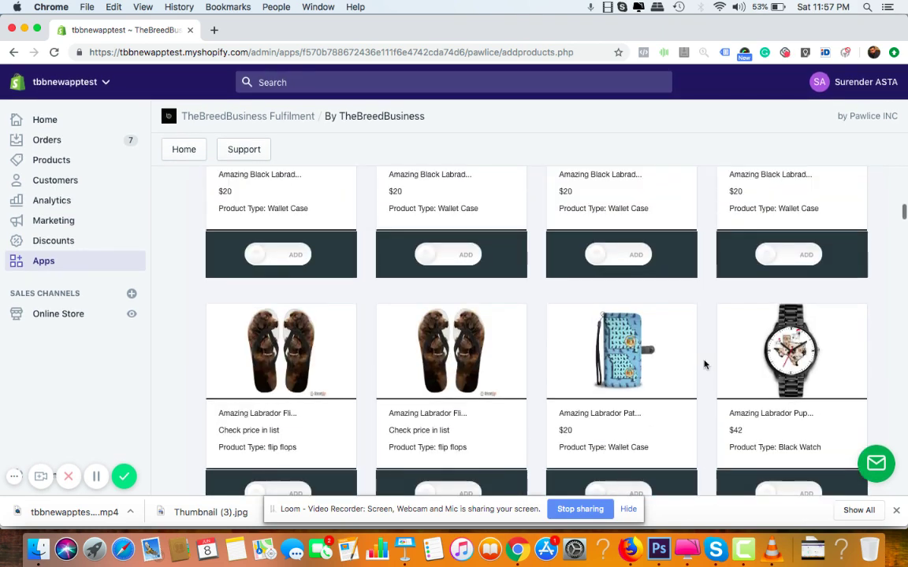
pyautogui.scroll(-3, 537, 280)
pyautogui.scroll(3, 537, 276)
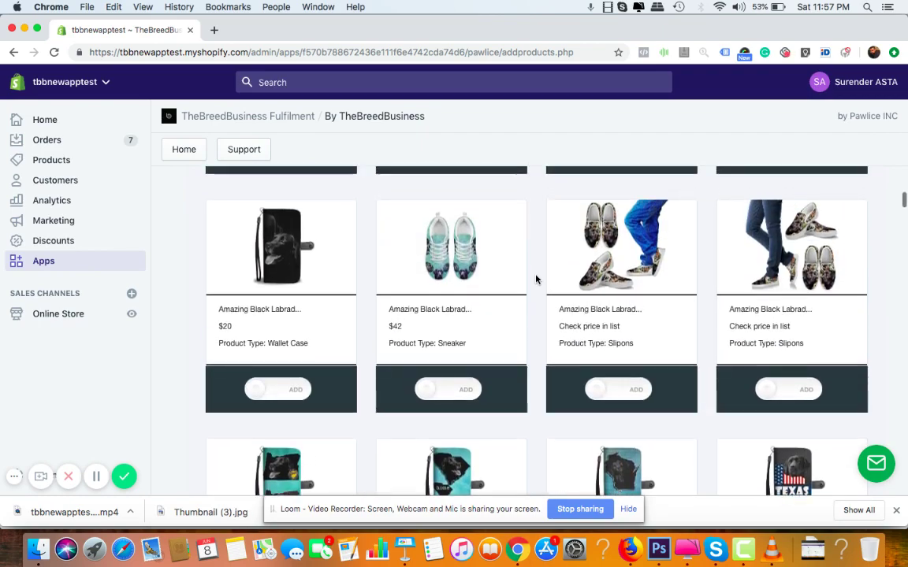
pyautogui.scroll(-10, 537, 270)
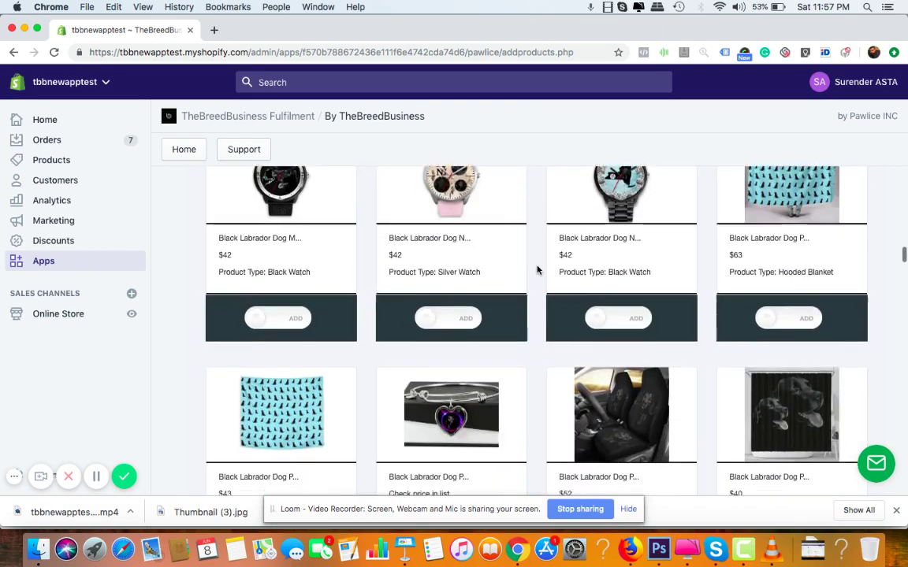
pyautogui.scroll(4, 568, 291)
pyautogui.scroll(-3, 536, 345)
pyautogui.scroll(3, 543, 349)
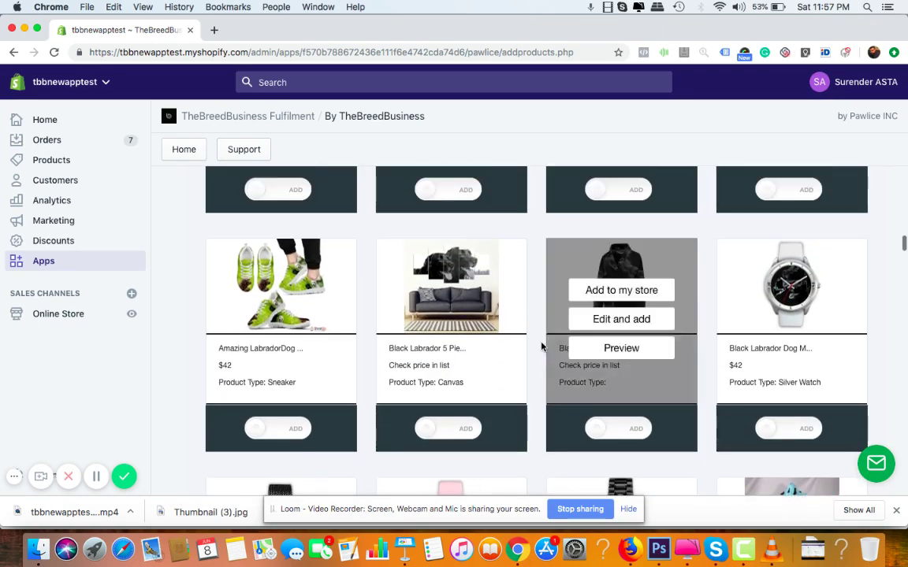
pyautogui.scroll(-5, 562, 417)
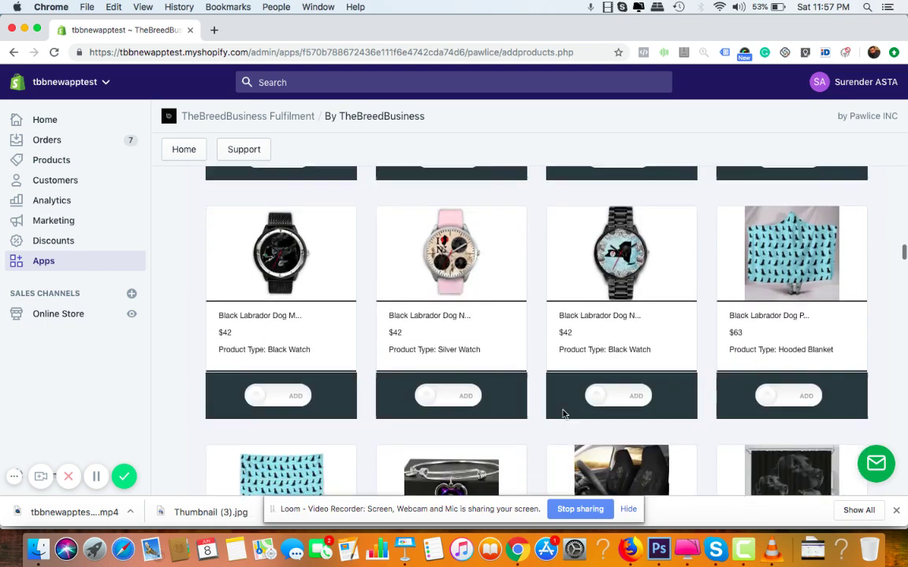
pyautogui.scroll(1, 565, 415)
pyautogui.scroll(-3, 563, 415)
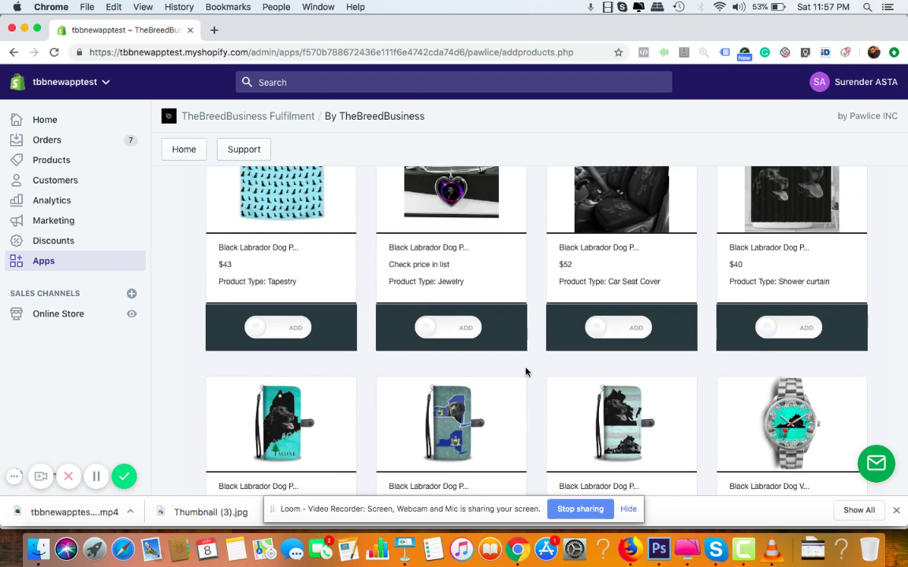
pyautogui.scroll(5, 526, 372)
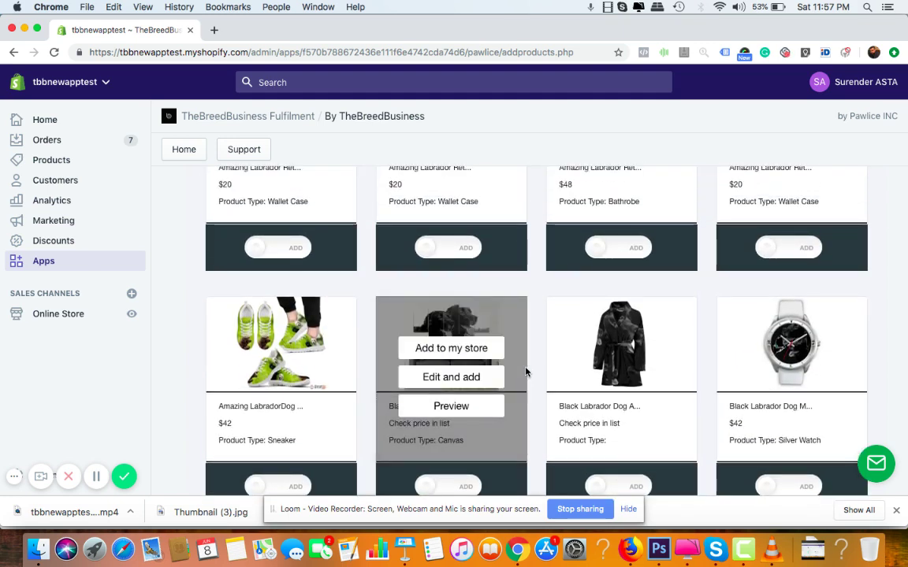
# - Revisit the labrador products from the first results onward, comparing the wallet cases, sneakers, flip flops, watches and car seat covers
pyautogui.scroll(4, 536, 340)
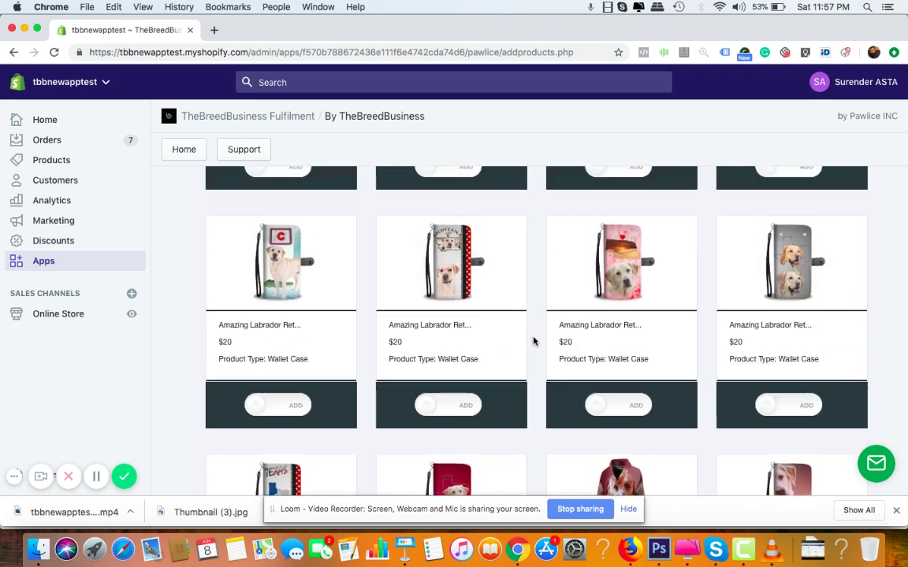
pyautogui.scroll(1, 533, 342)
pyautogui.scroll(15, 532, 341)
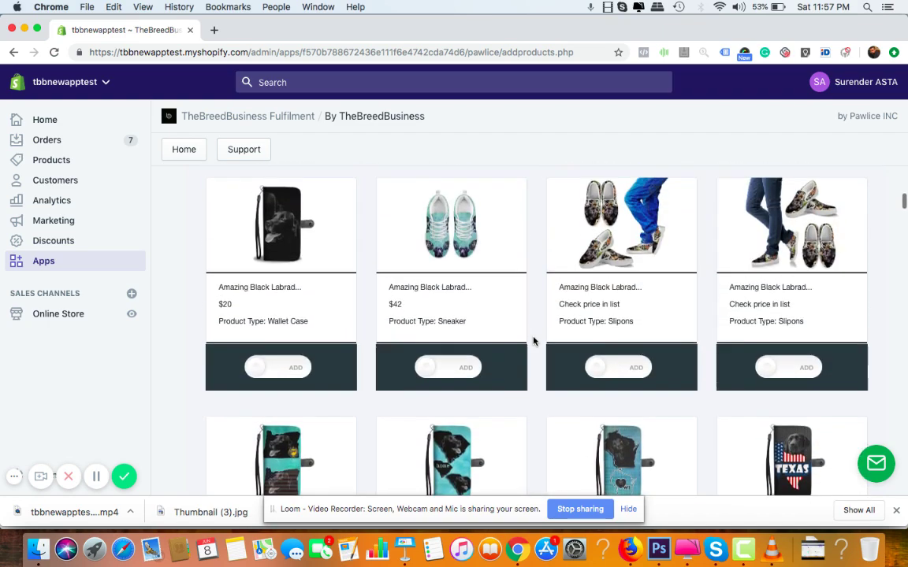
pyautogui.scroll(5, 533, 341)
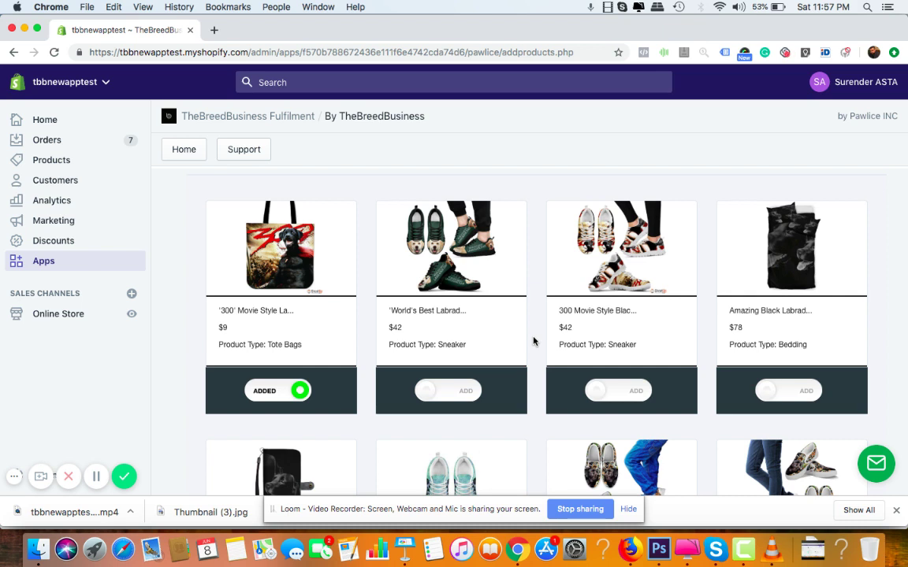
pyautogui.scroll(3, 533, 341)
pyautogui.scroll(-8, 533, 341)
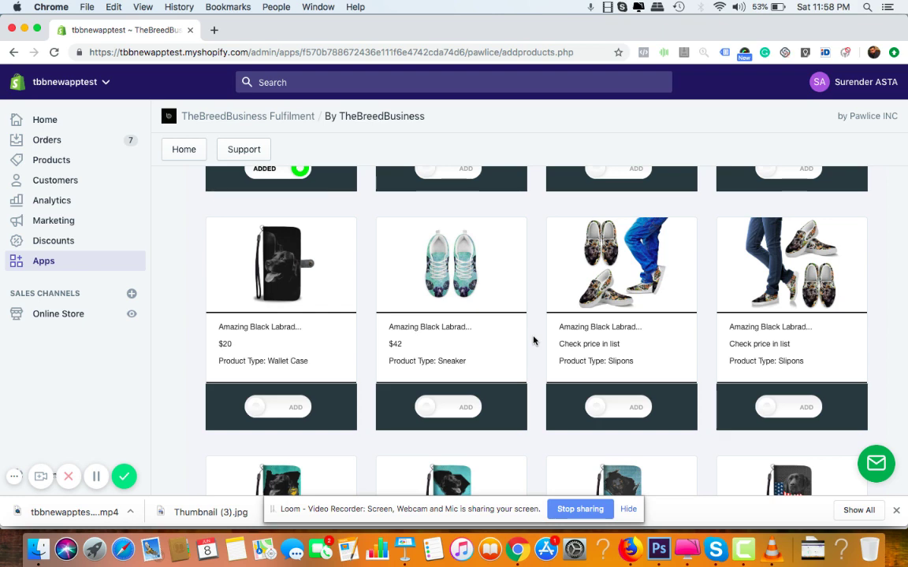
pyautogui.scroll(-7, 532, 341)
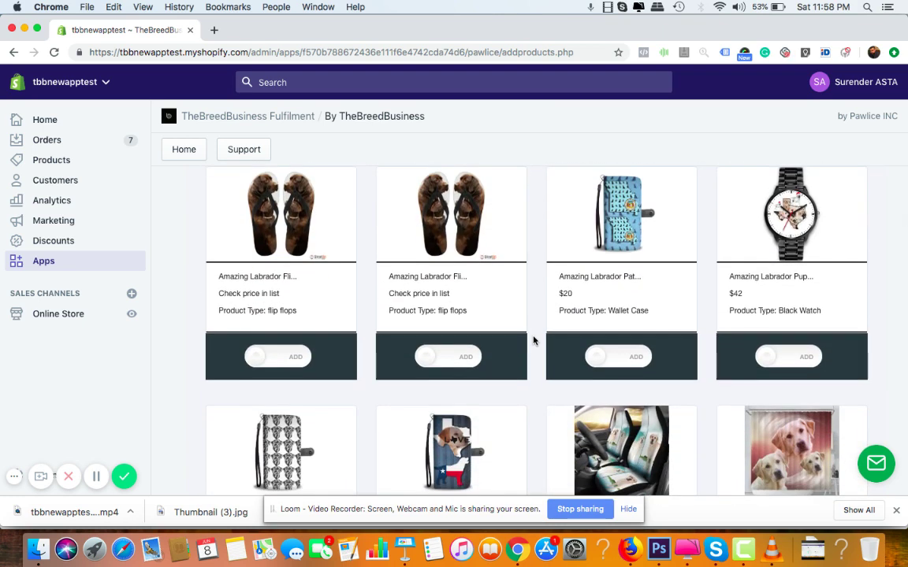
pyautogui.scroll(-3, 532, 341)
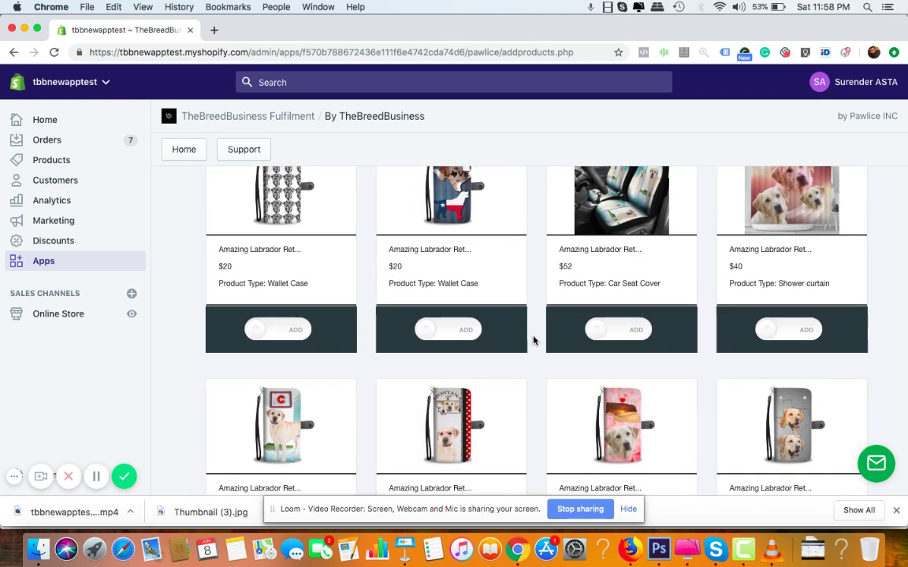
# - Switch the catalogue's product type filter to Bedding
pyautogui.scroll(10, 532, 340)
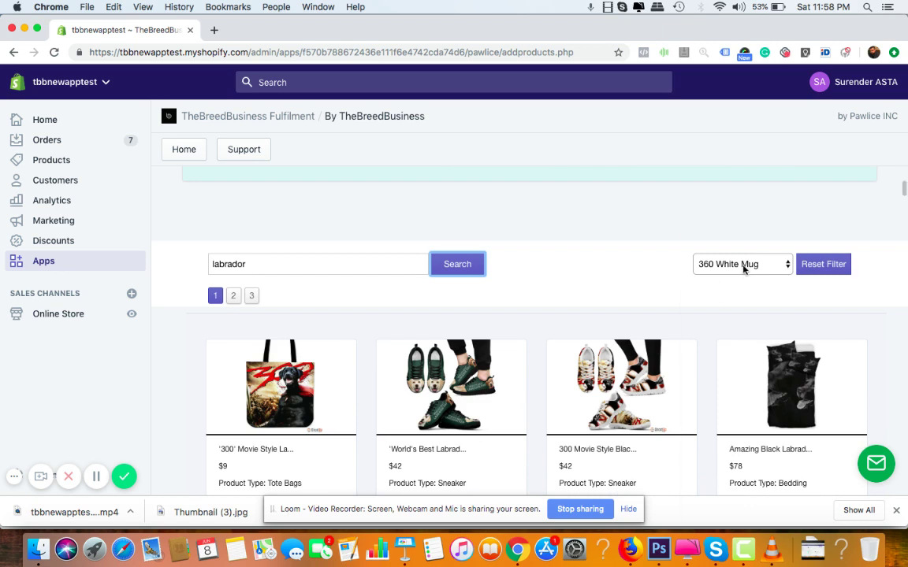
pyautogui.click(742, 264)
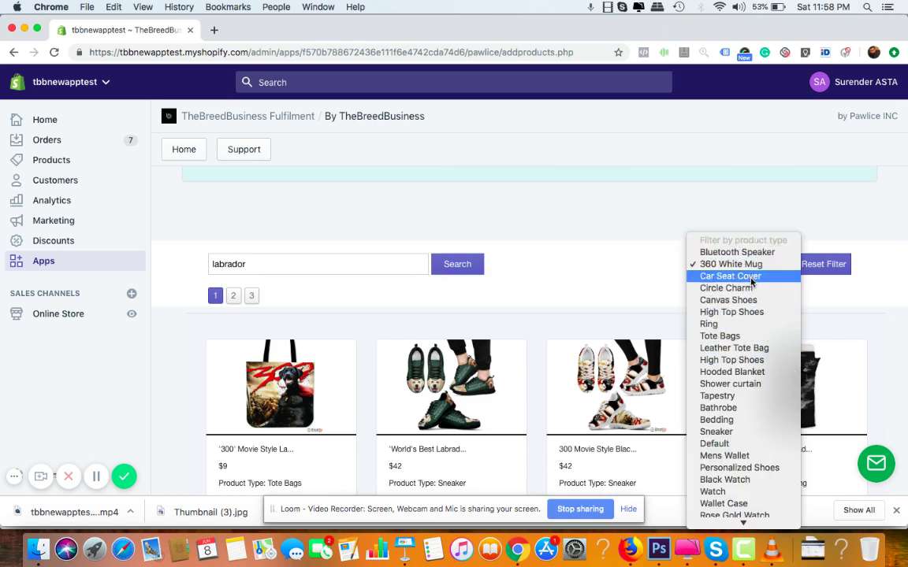
pyautogui.scroll(-1, 744, 440)
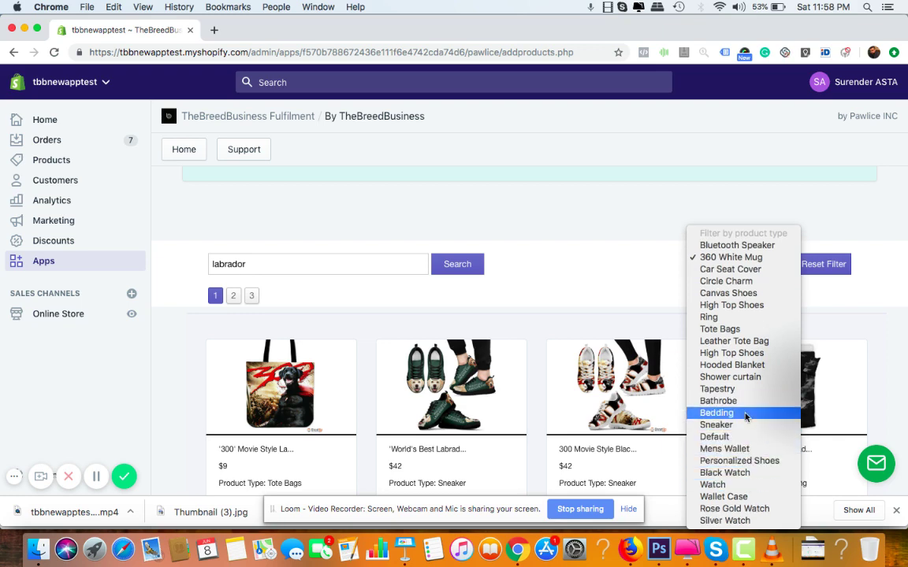
pyautogui.click(745, 413)
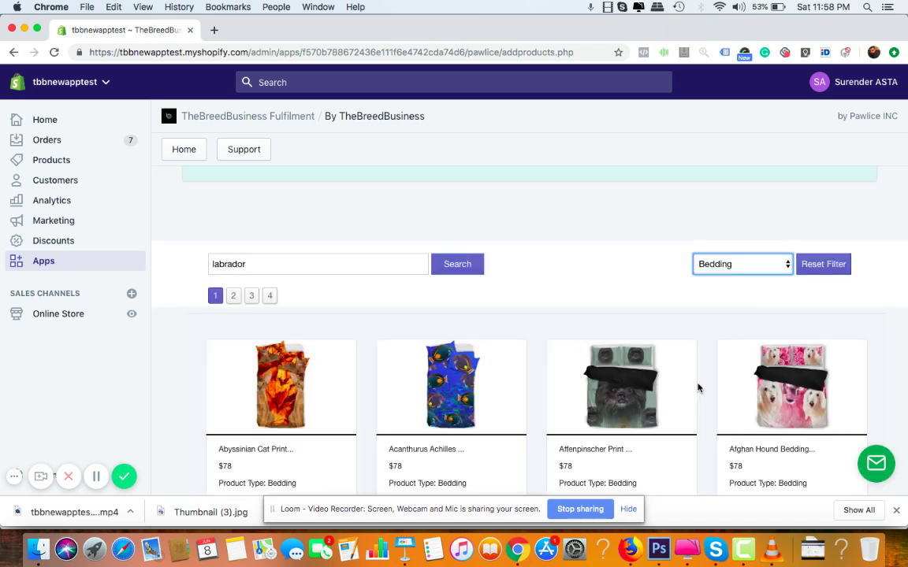
# - Look through the bedding products, examining the breeds, designs and prices on offer
pyautogui.scroll(-8, 698, 387)
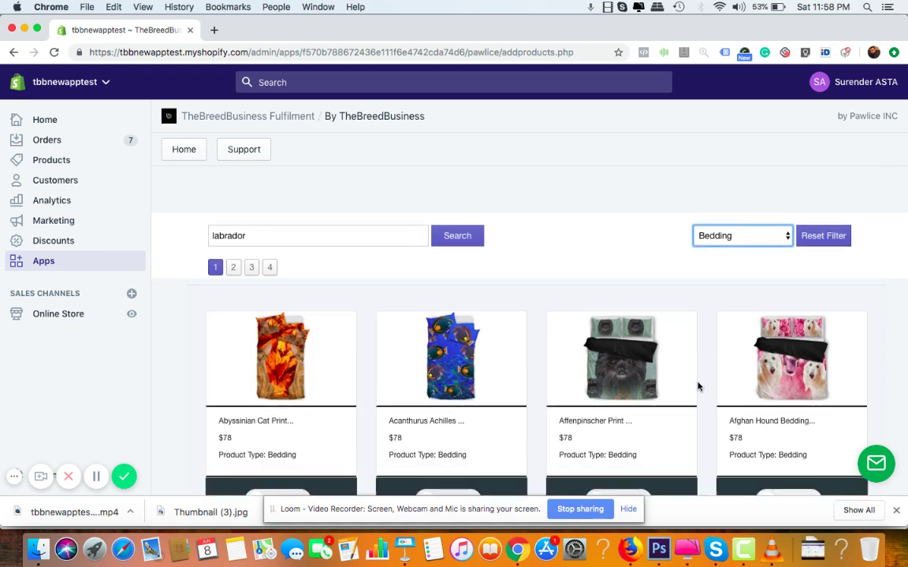
pyautogui.scroll(-1, 697, 388)
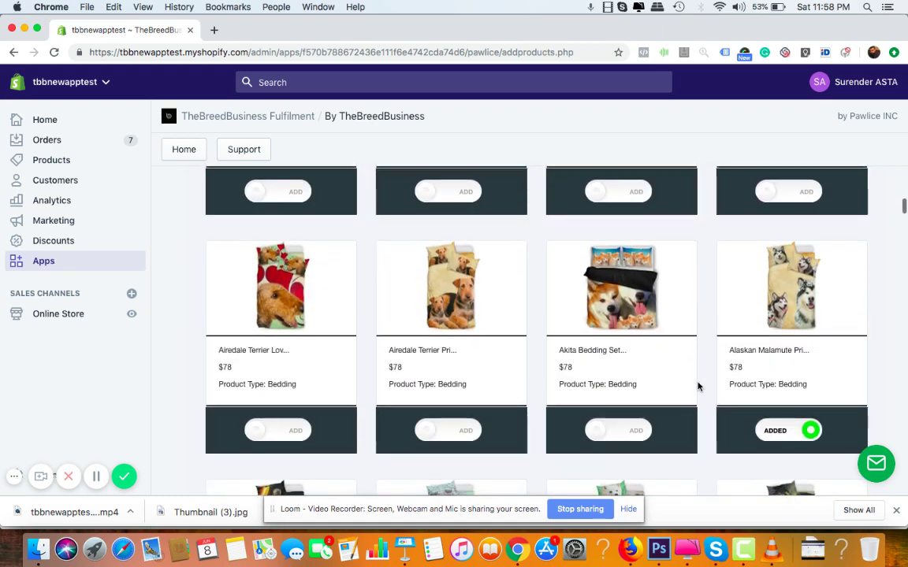
pyautogui.scroll(-10, 698, 386)
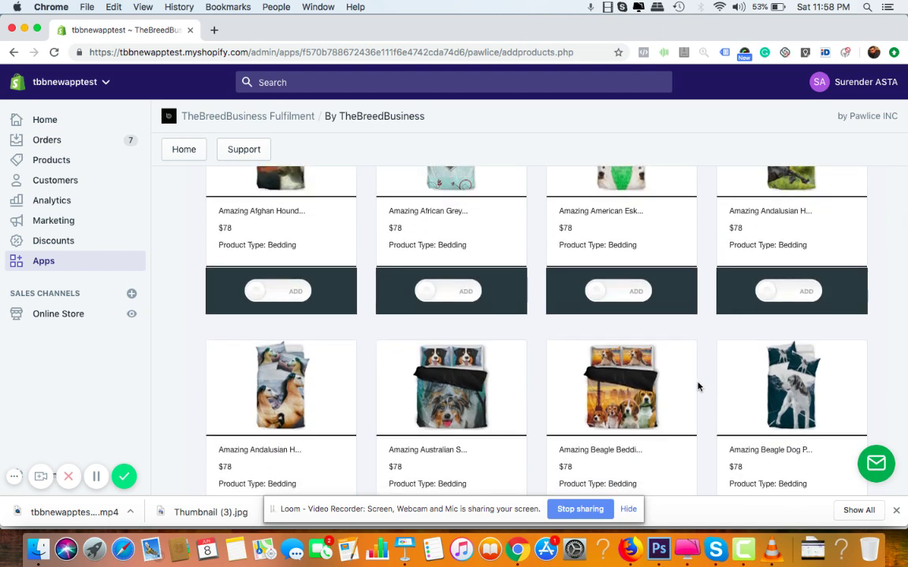
pyautogui.scroll(-6, 698, 386)
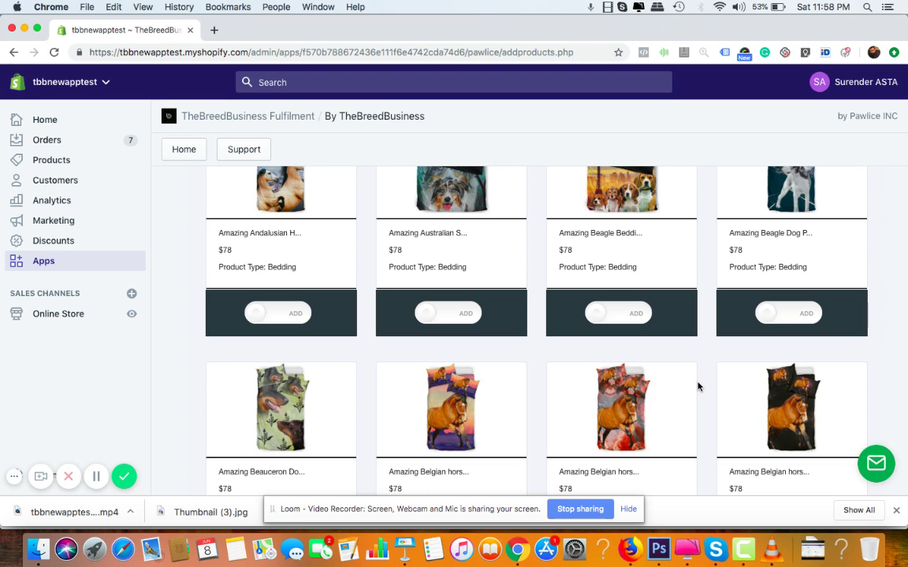
pyautogui.scroll(-10, 697, 386)
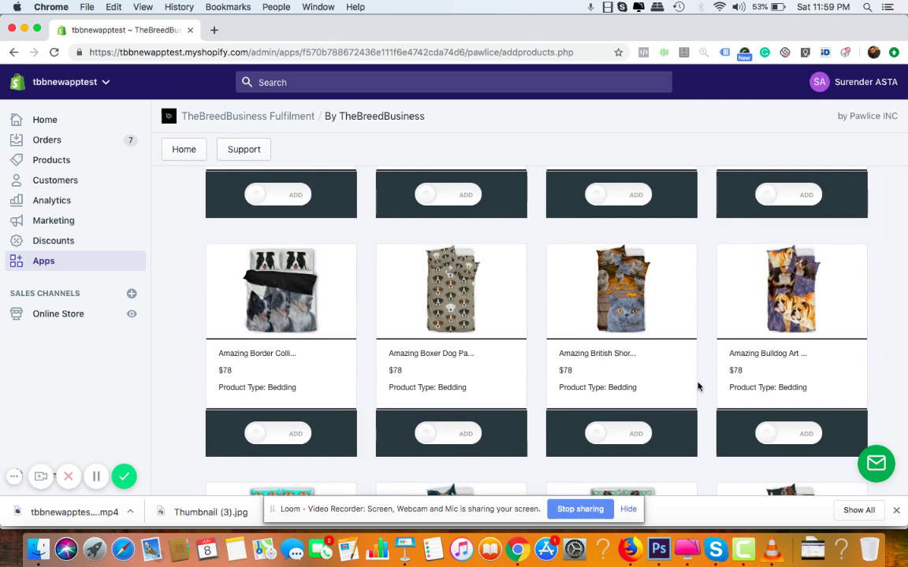
pyautogui.scroll(-5, 698, 386)
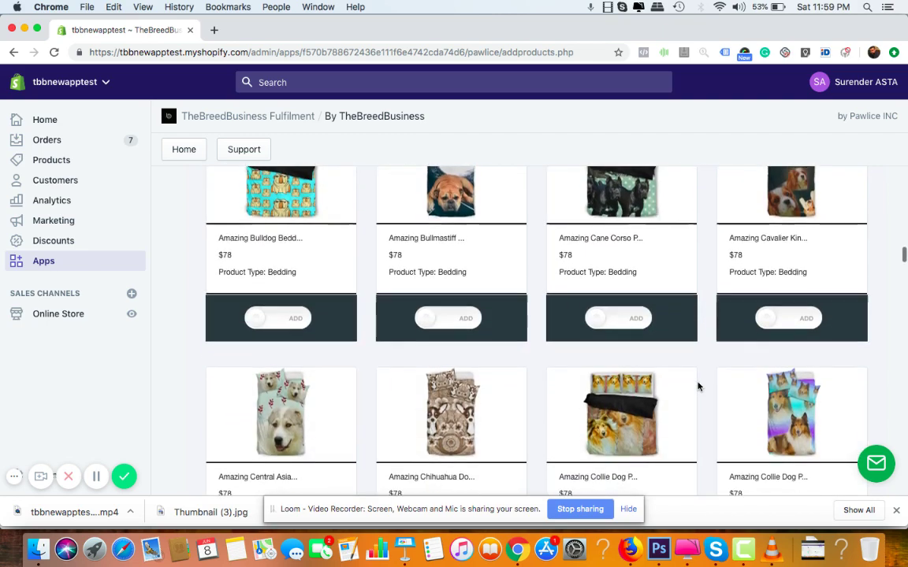
pyautogui.scroll(-4, 698, 386)
pyautogui.scroll(-5, 697, 386)
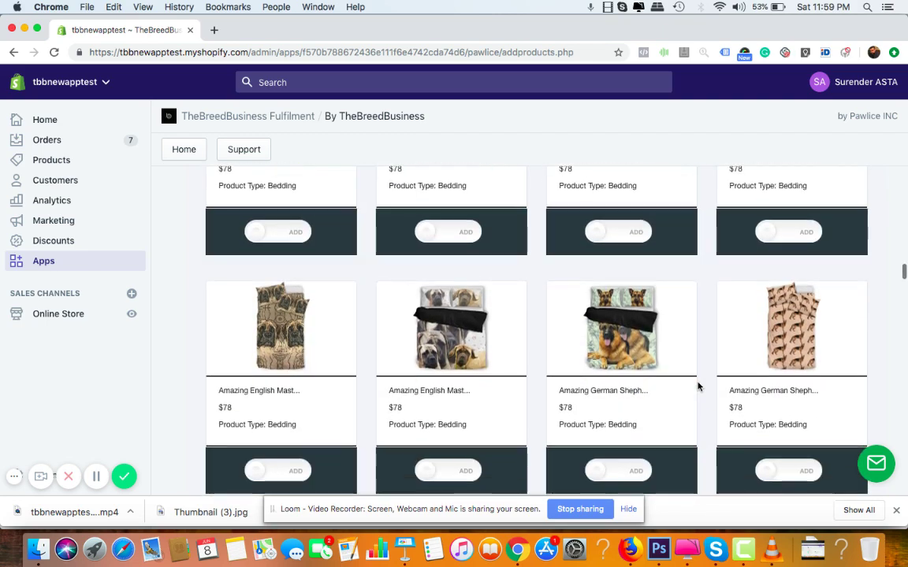
pyautogui.scroll(2, 697, 386)
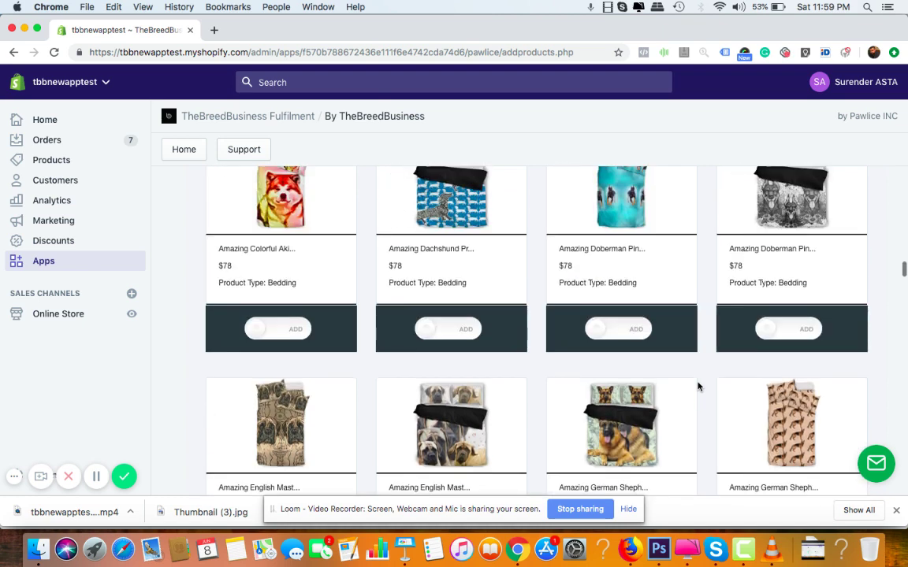
pyautogui.moveTo(465, 295)
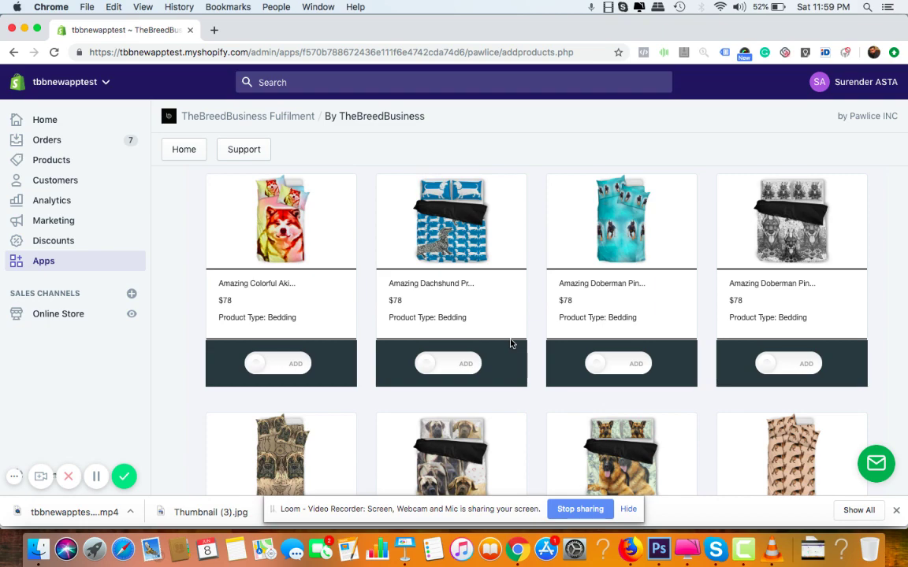
pyautogui.scroll(-10, 551, 331)
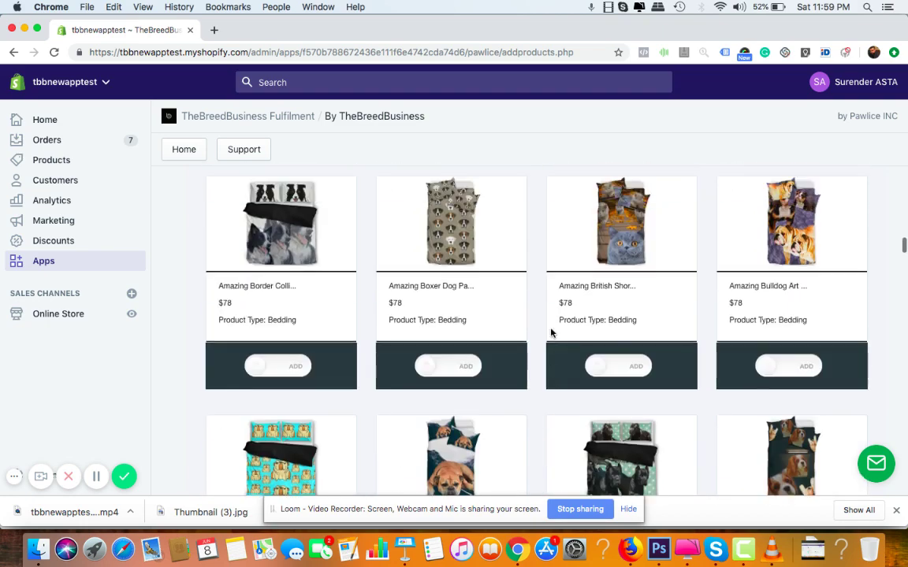
# - Return to the fulfilment app's dashboard, dismiss the pop-up and open the pending orders from the status board
pyautogui.scroll(15, 551, 331)
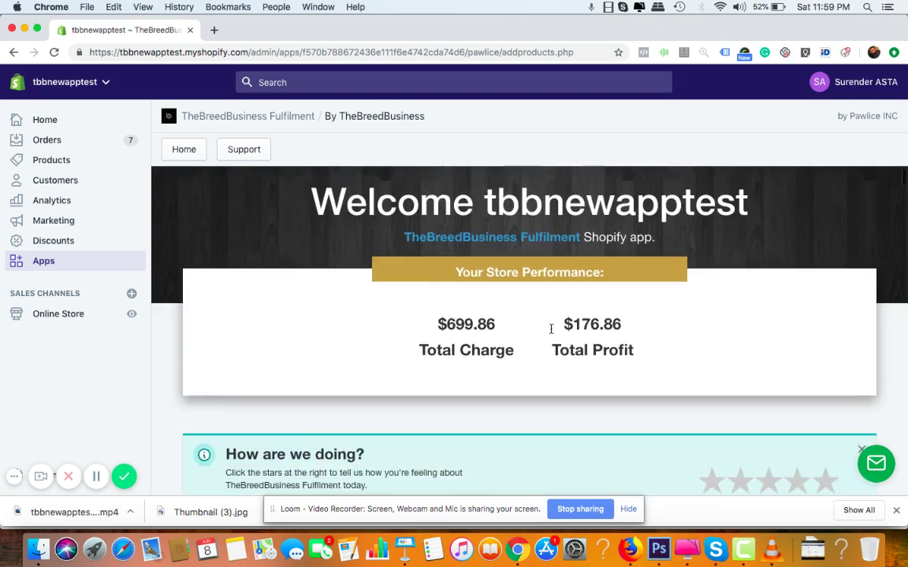
pyautogui.scroll(-4, 551, 330)
pyautogui.scroll(-2, 551, 330)
pyautogui.scroll(6, 551, 330)
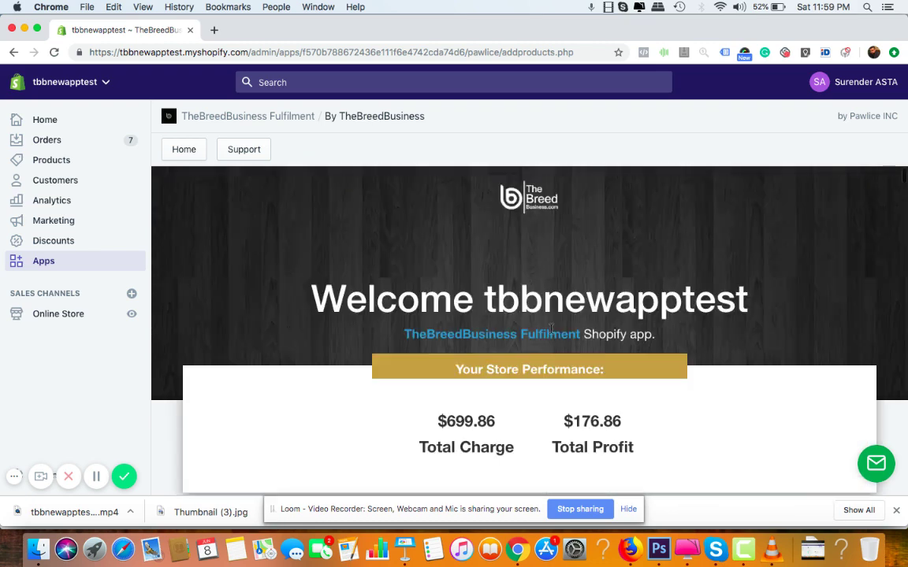
pyautogui.click(195, 156)
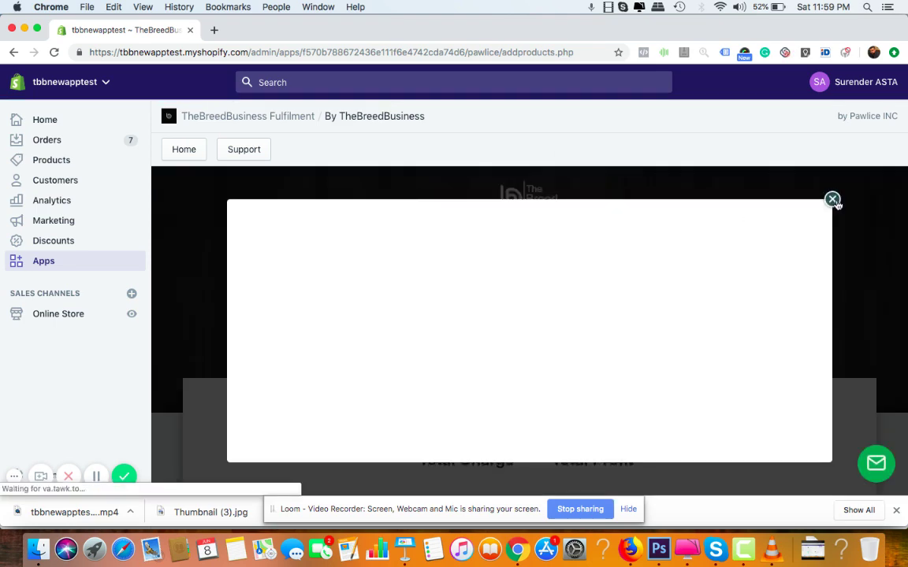
pyautogui.click(831, 199)
pyautogui.scroll(-10, 524, 416)
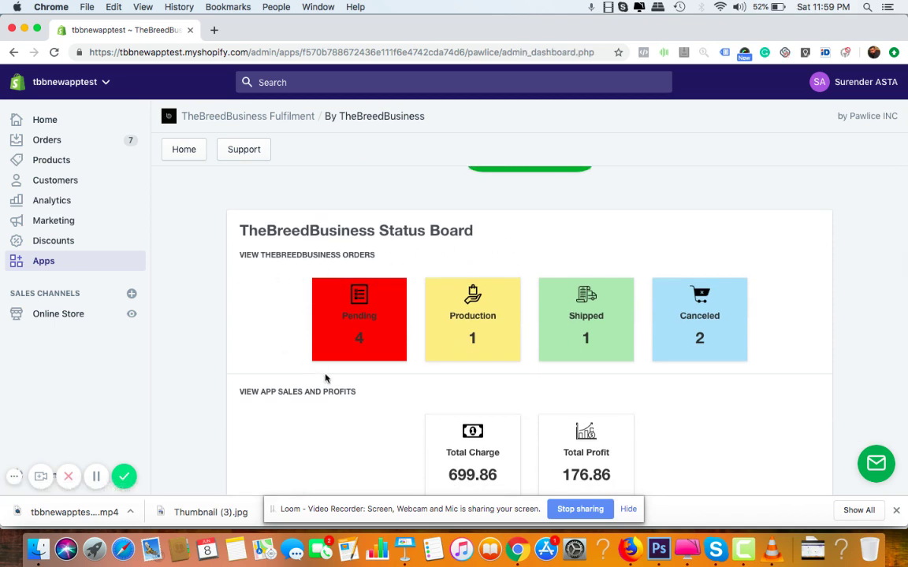
pyautogui.click(344, 343)
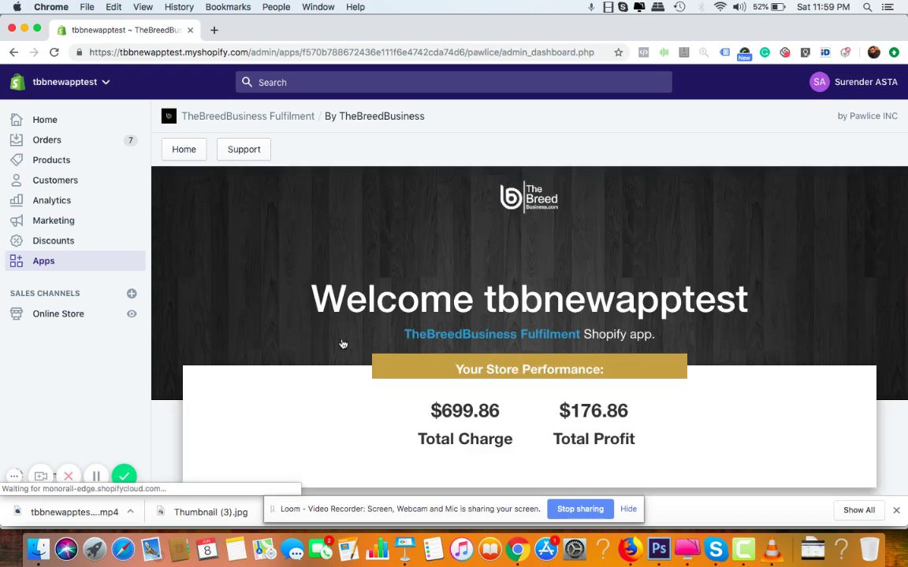
# - View the order details of the first pending order, checking its product, price and express shipping, and close them
pyautogui.scroll(-10, 343, 344)
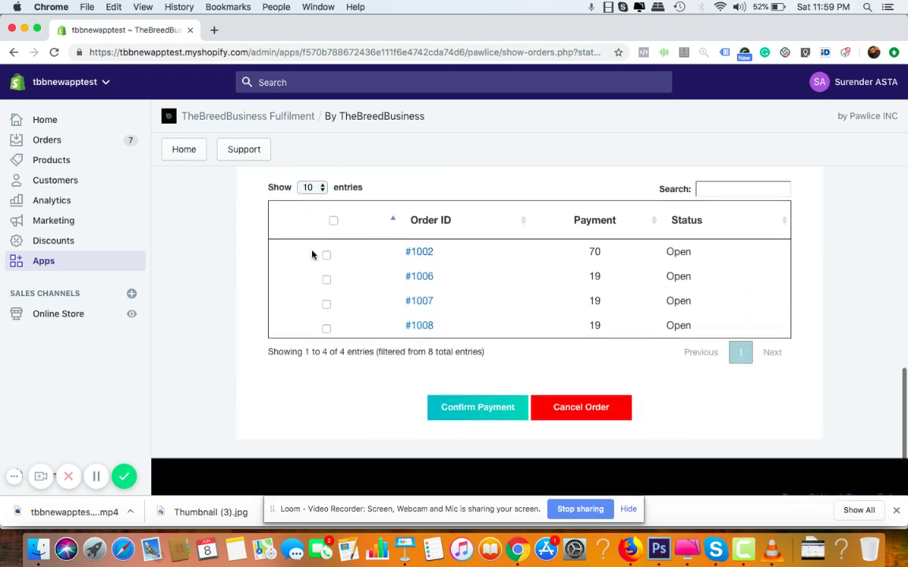
pyautogui.click(420, 253)
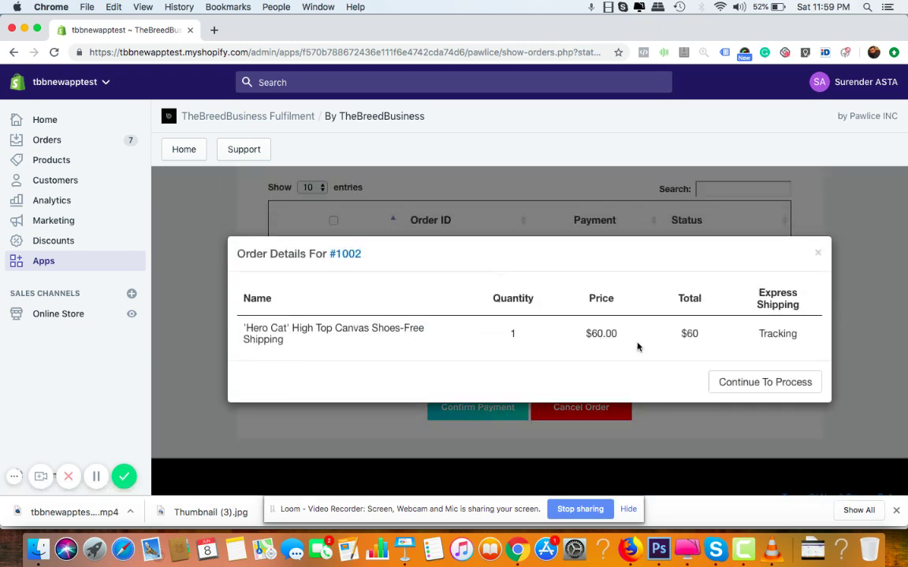
pyautogui.click(818, 253)
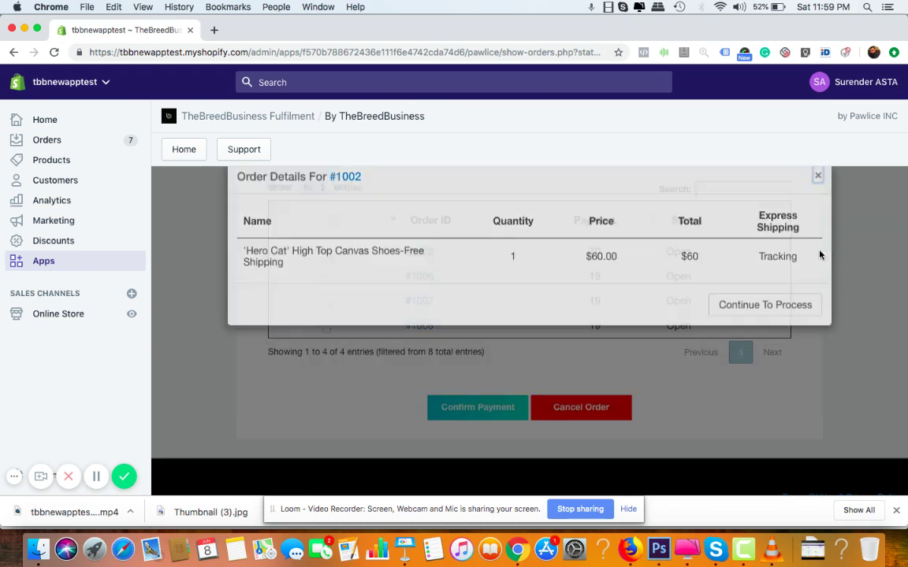
# - Upgrade the pending order for the Cute Cornish Rex Mount Rushmore Print 360 White Mug to the express line and close its details
pyautogui.click(420, 277)
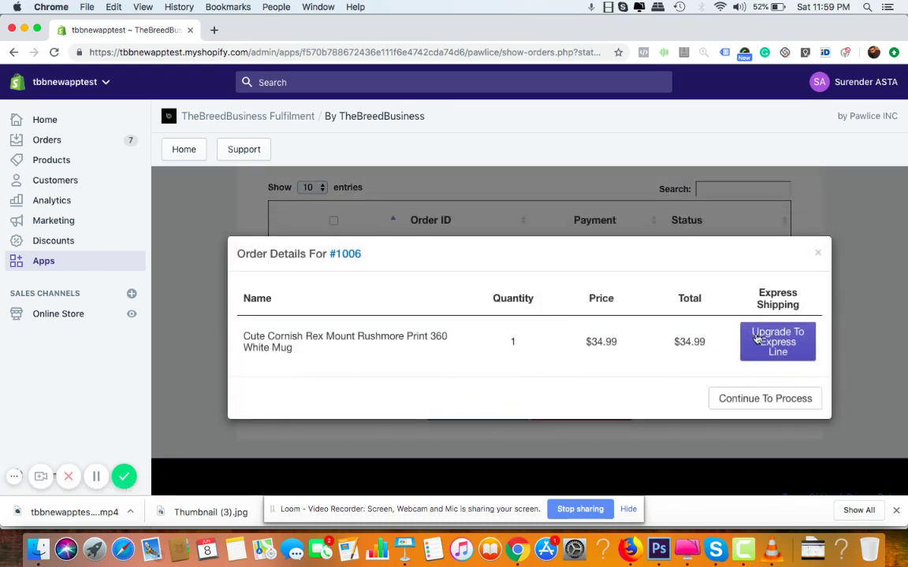
pyautogui.click(779, 341)
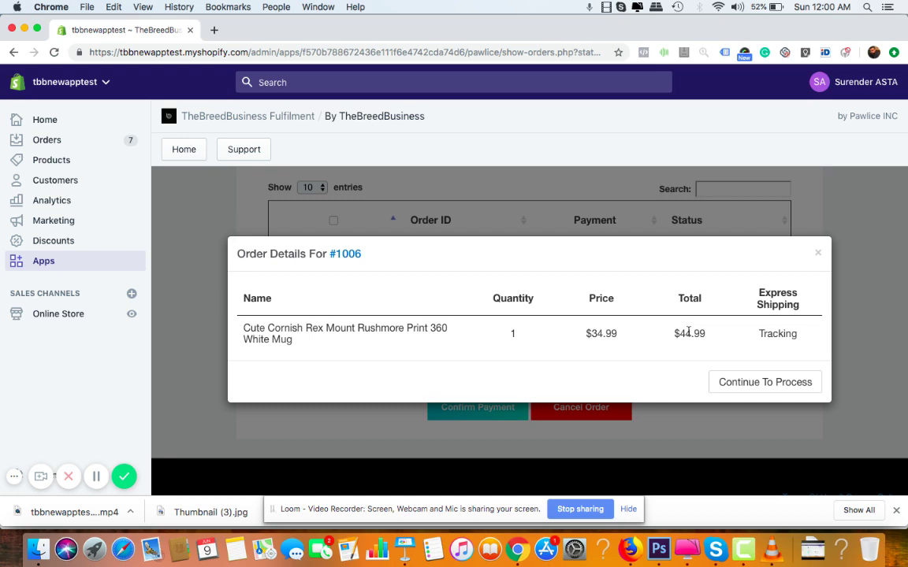
pyautogui.click(818, 255)
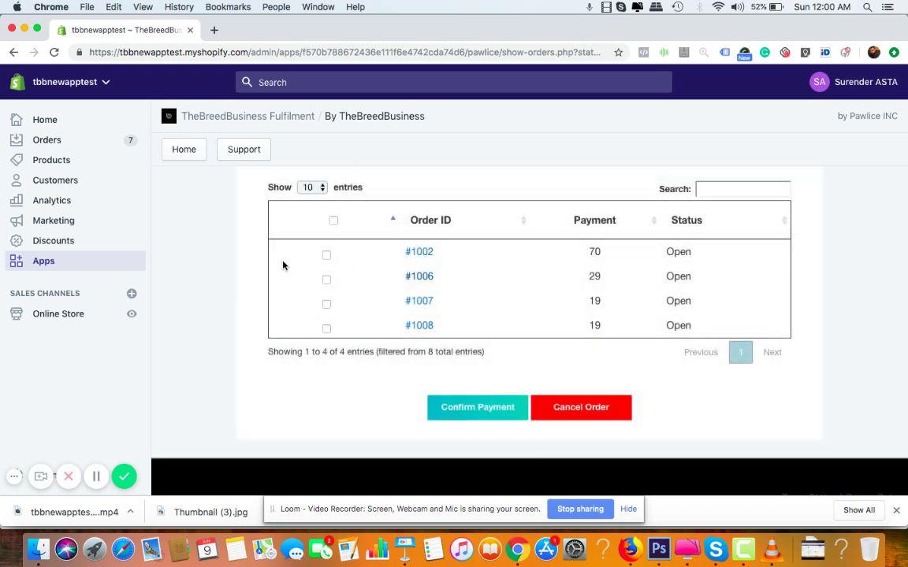
# - Select the first two open orders and review their combined payment confirmation, closing it without paying
pyautogui.click(327, 256)
pyautogui.click(326, 281)
pyautogui.click(479, 413)
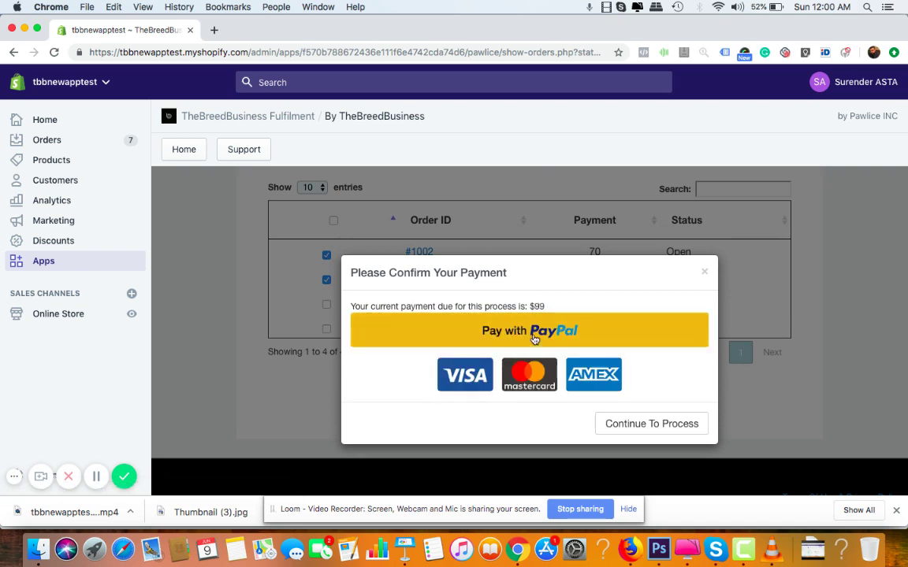
pyautogui.click(706, 273)
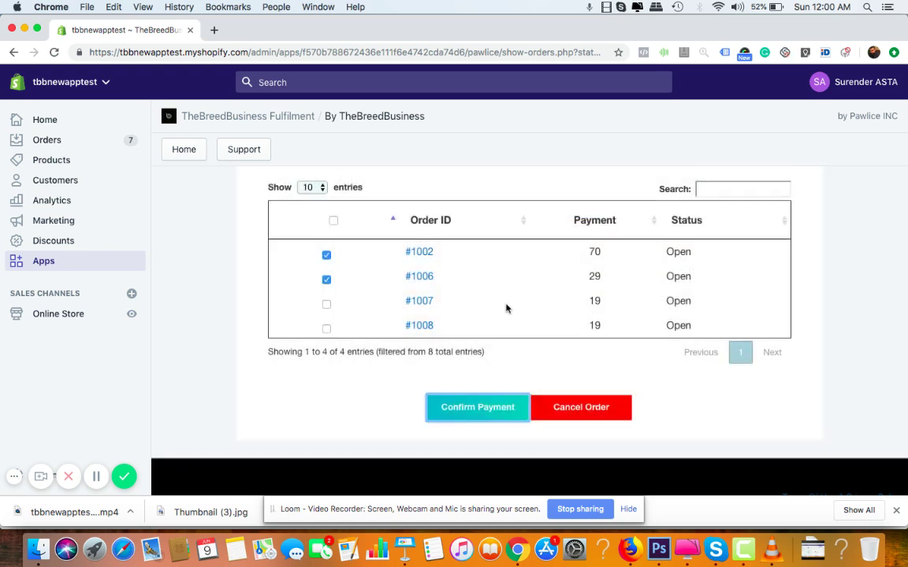
# - Set the order list's status filter to Production
pyautogui.scroll(5, 503, 308)
pyautogui.click(362, 307)
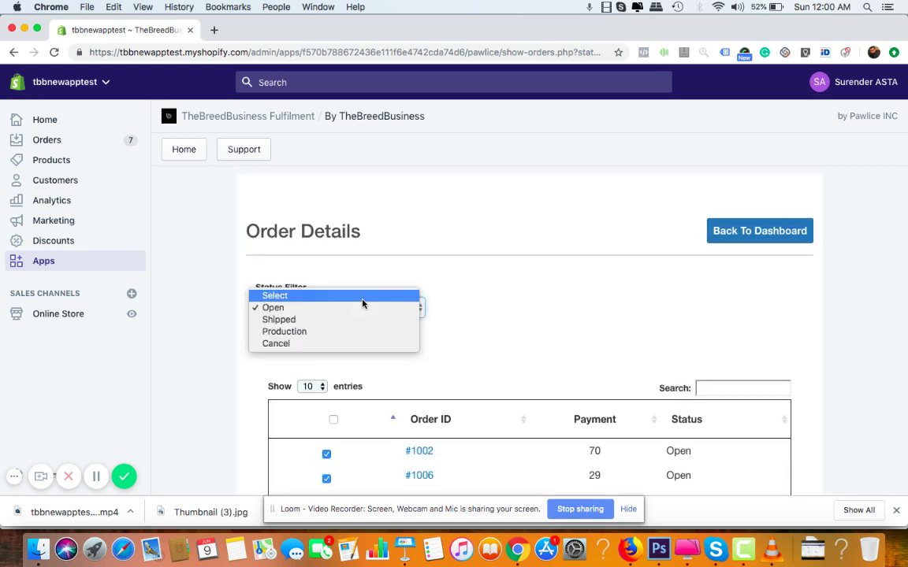
pyautogui.click(293, 332)
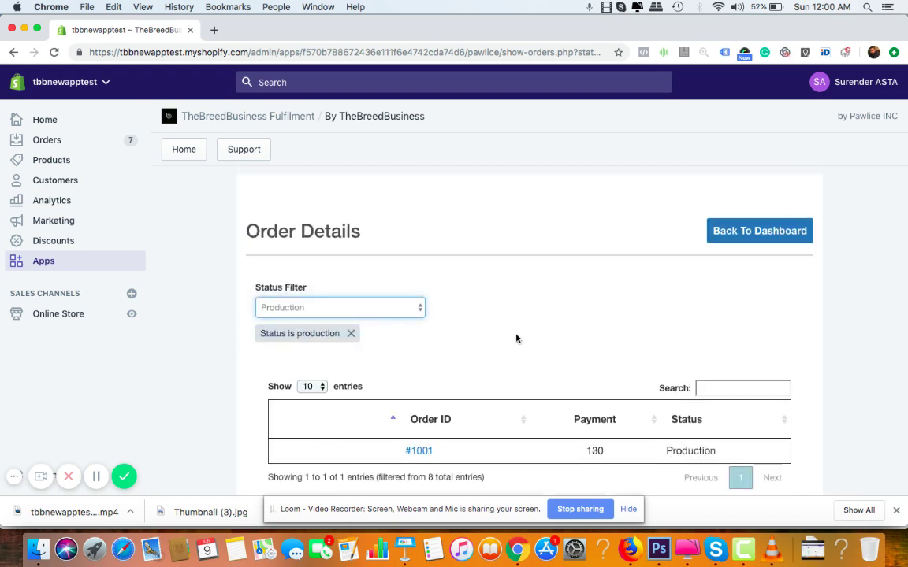
# - View the order details of the order in production, checking its products and shipping status, and close them
pyautogui.scroll(-2, 517, 339)
pyautogui.click(419, 385)
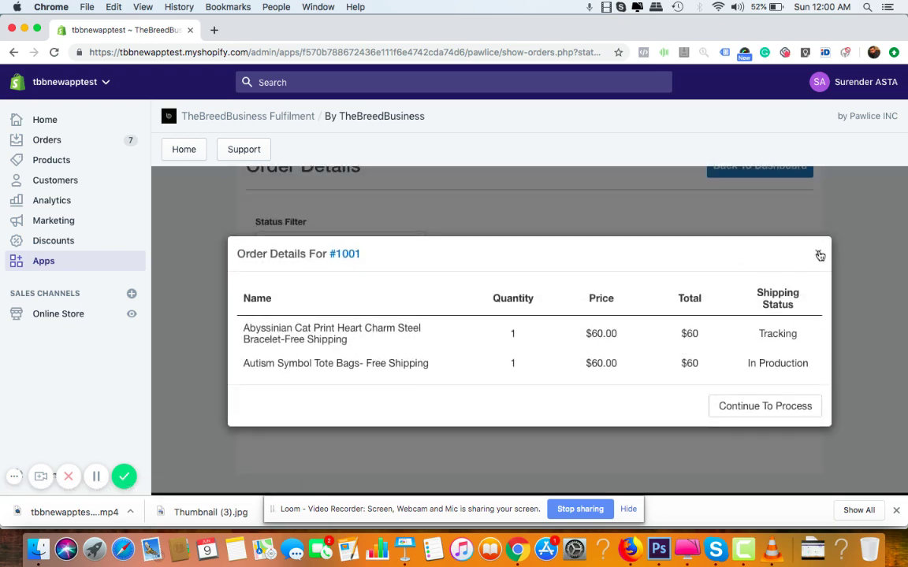
pyautogui.click(818, 254)
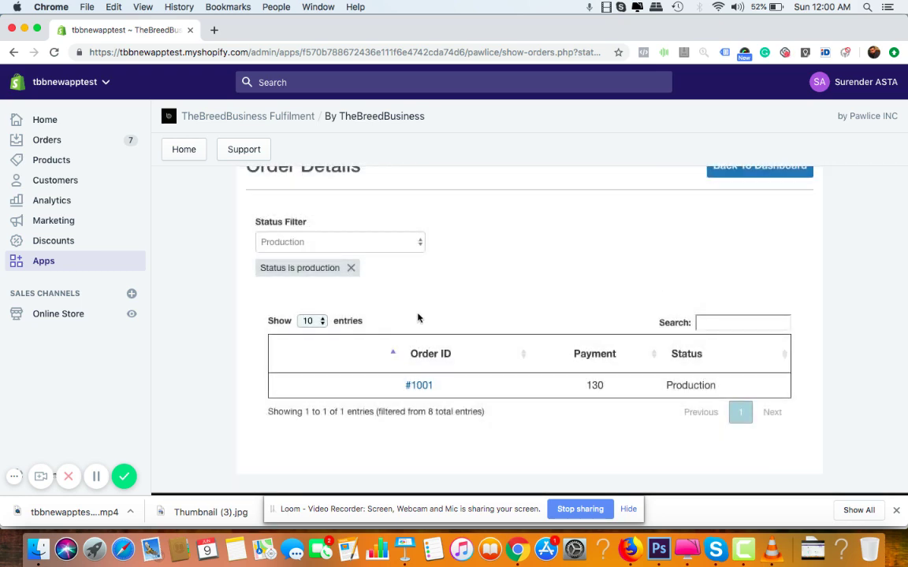
# - Set the order list's status filter to Shipped and view the shipped order's details with its tracking number, closing them again
pyautogui.click(394, 243)
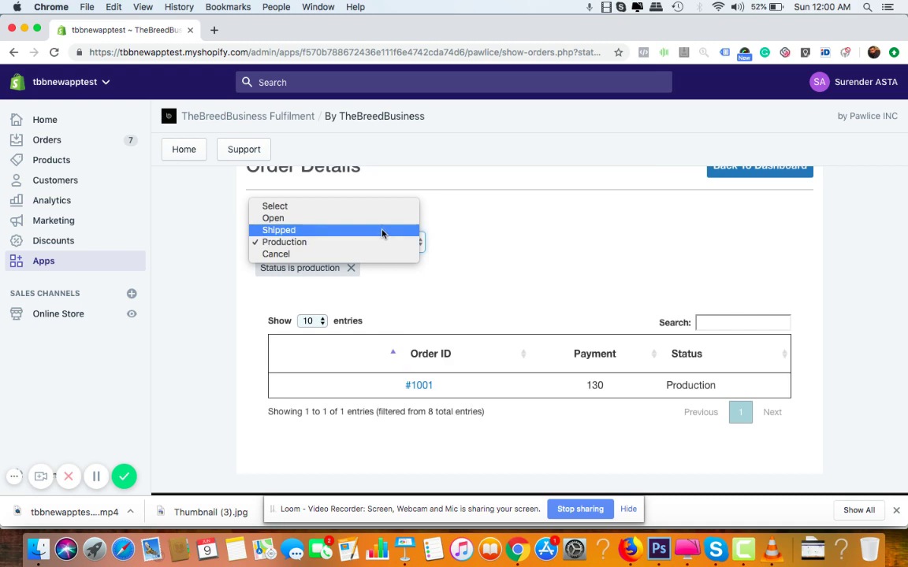
pyautogui.click(381, 230)
pyautogui.click(418, 386)
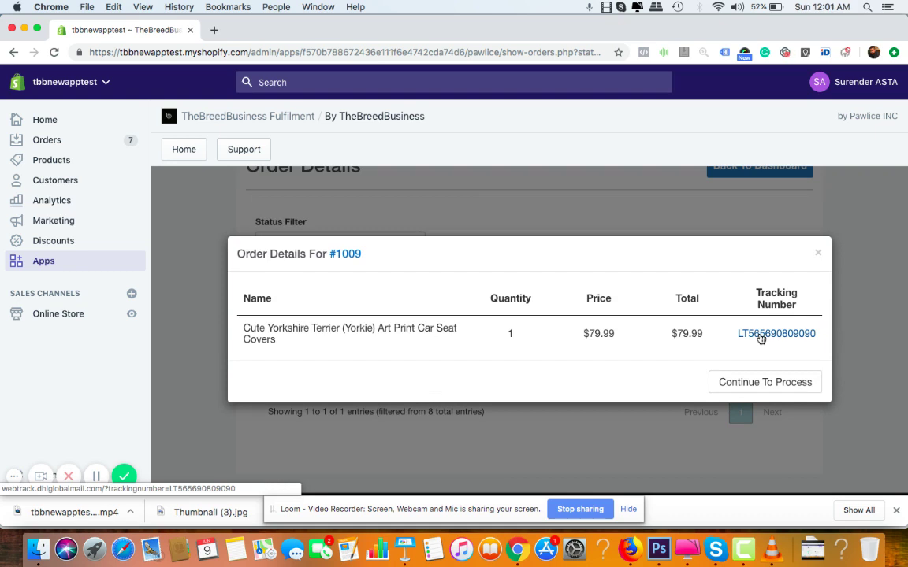
pyautogui.click(817, 254)
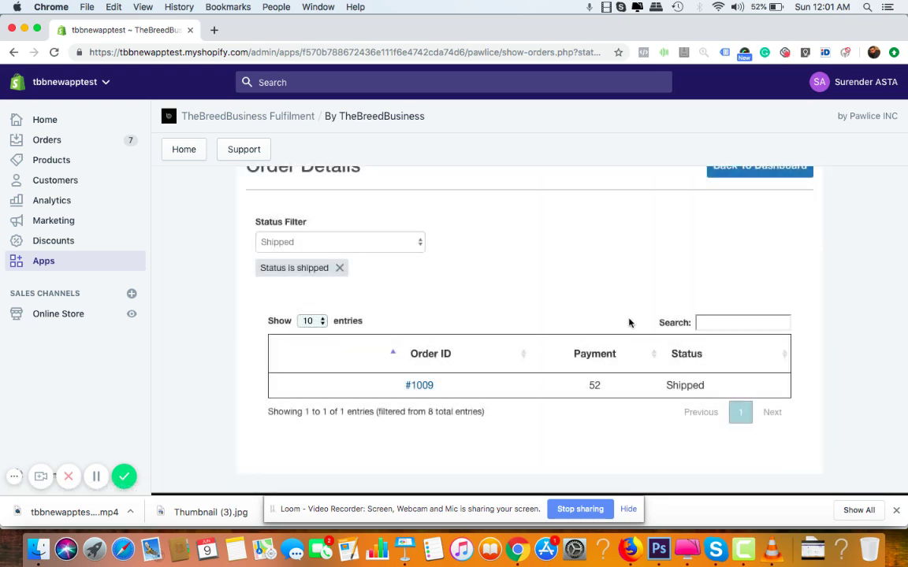
# - Return from the order details to the app's dashboard and dismiss the popup that covers it
pyautogui.scroll(-3, 630, 322)
pyautogui.scroll(10, 630, 323)
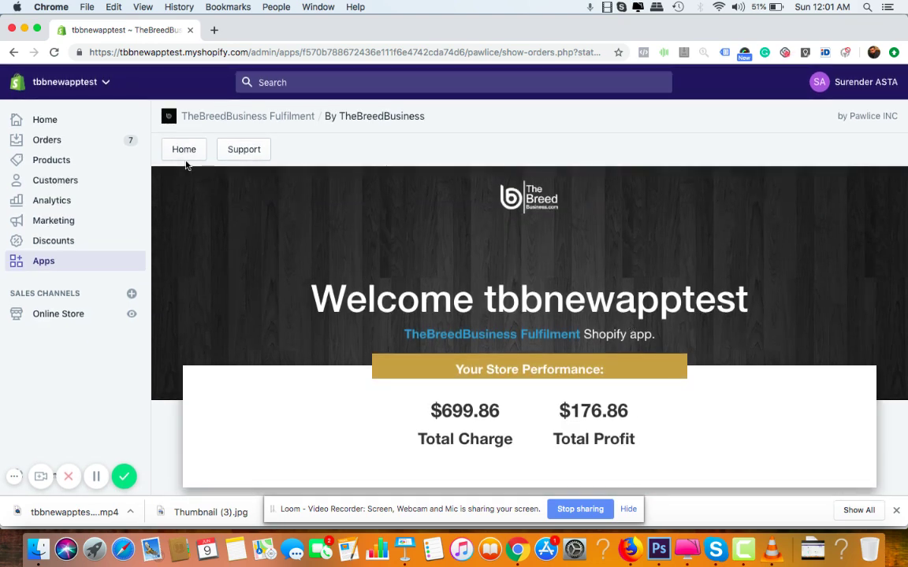
pyautogui.scroll(-2, 453, 288)
pyautogui.scroll(-6, 454, 288)
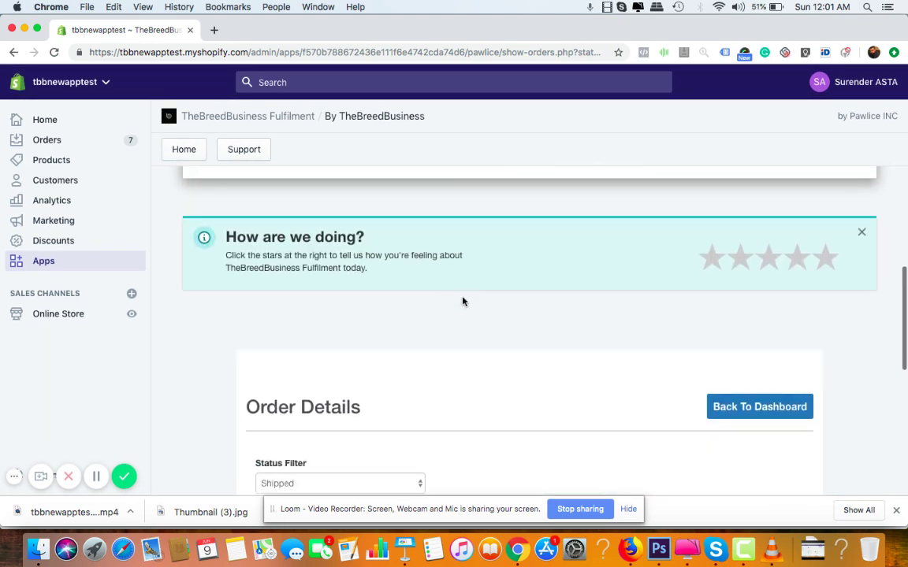
pyautogui.click(730, 407)
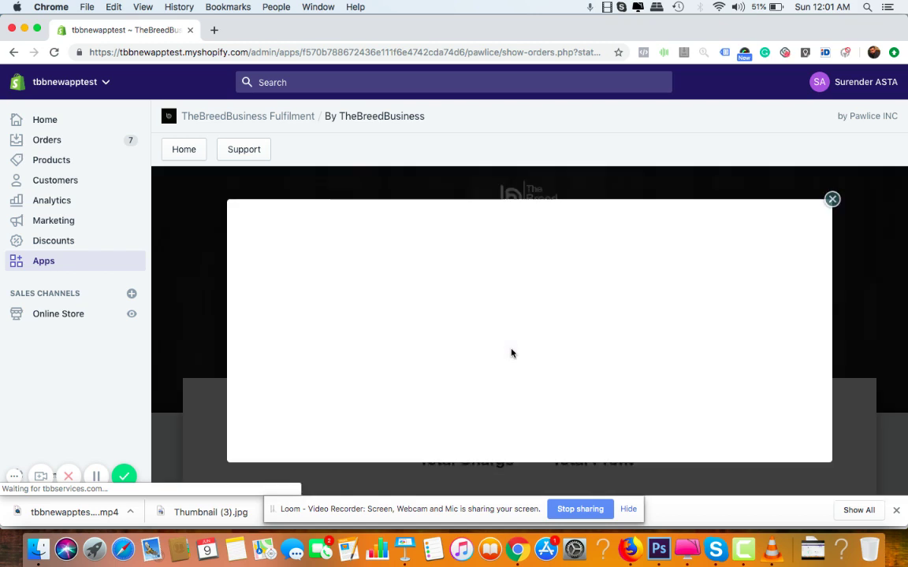
pyautogui.click(832, 198)
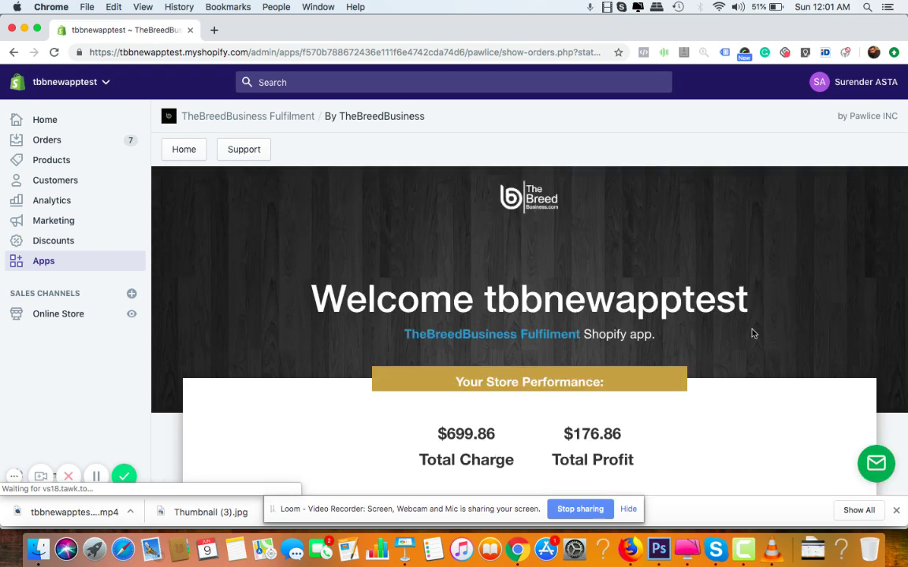
# - Look through the dashboard's What's New posts and its status board of order, charge and profit tiles
pyautogui.scroll(-5, 750, 334)
pyautogui.scroll(-3, 752, 334)
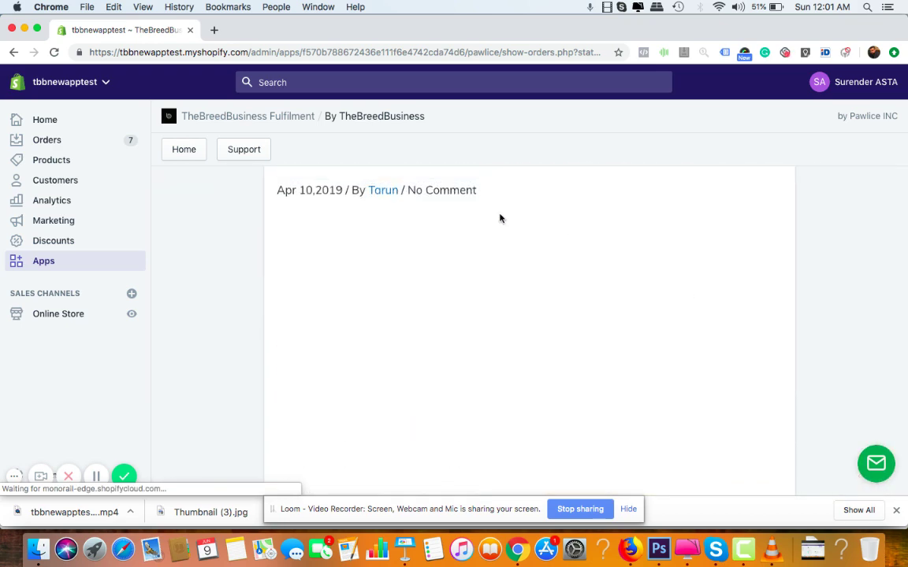
pyautogui.scroll(-1, 751, 327)
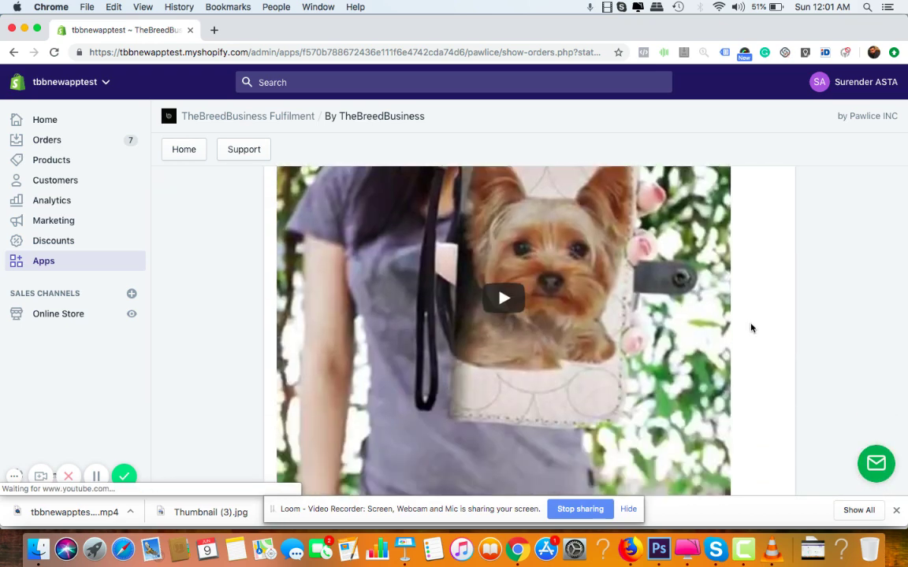
pyautogui.scroll(4, 751, 328)
pyautogui.scroll(-2, 713, 380)
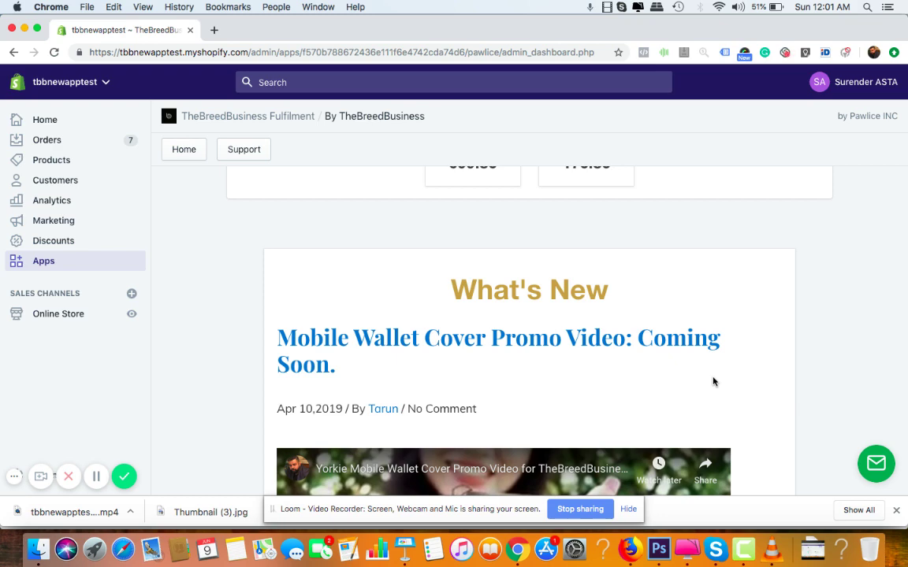
pyautogui.scroll(3, 713, 381)
pyautogui.scroll(-8, 712, 382)
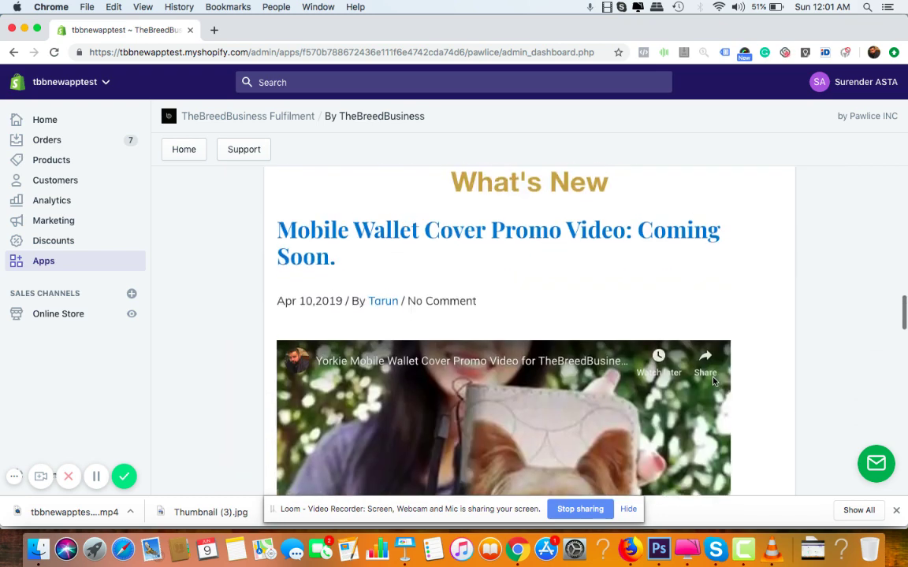
pyautogui.scroll(-5, 714, 333)
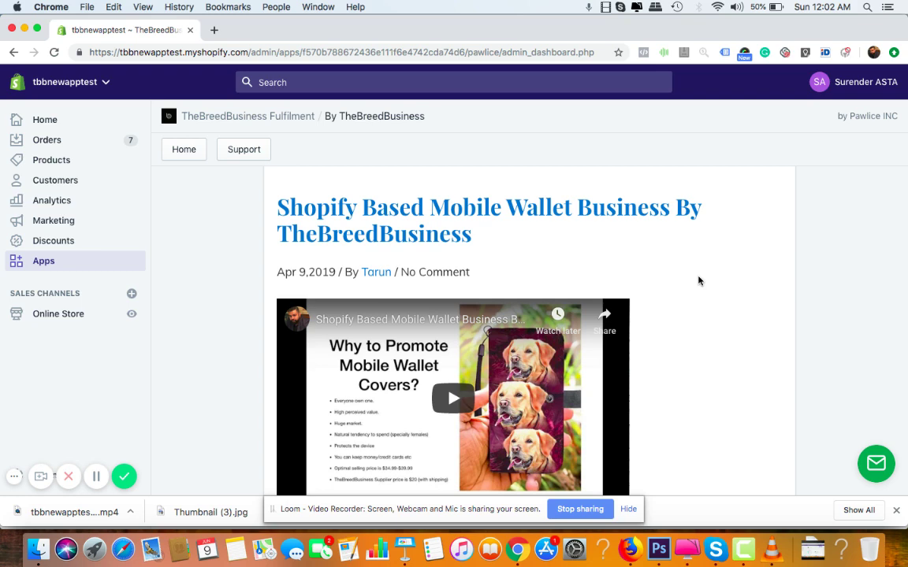
pyautogui.scroll(6, 698, 281)
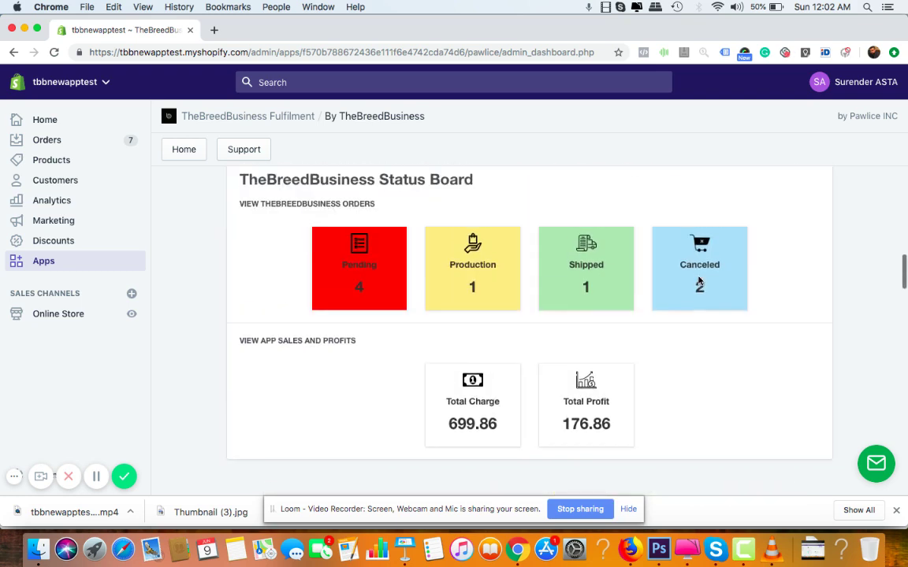
pyautogui.click(352, 292)
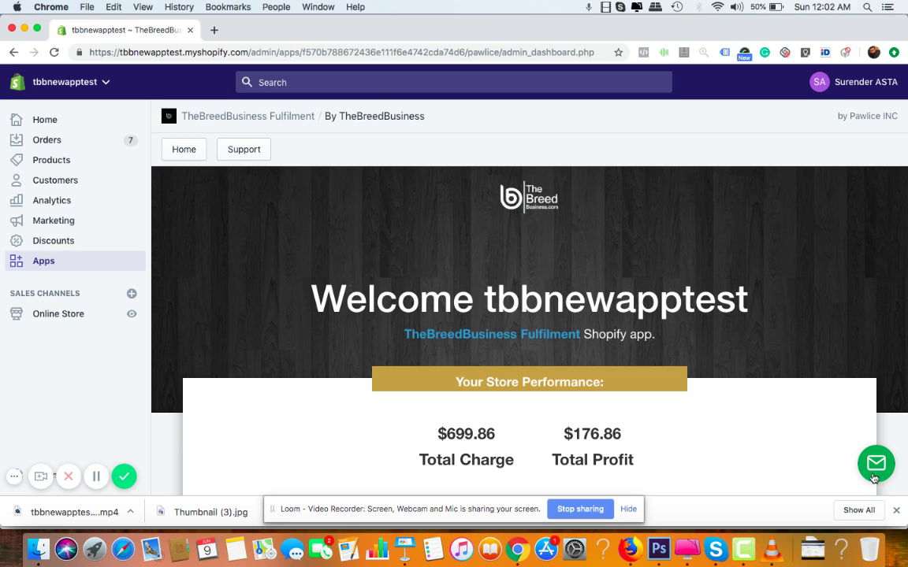
# - Open the support chat's offline message form on the dashboard and close it without sending anything
pyautogui.click(874, 473)
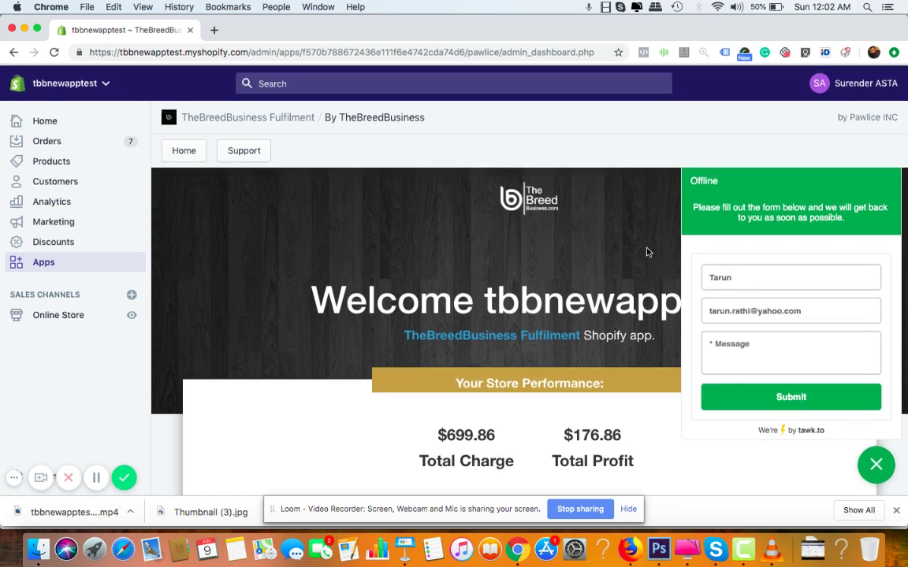
pyautogui.click(874, 473)
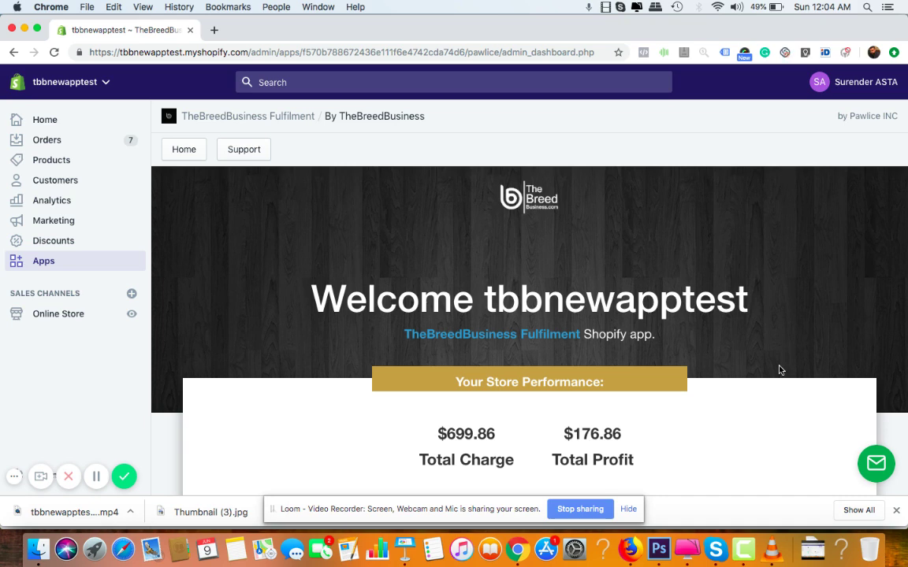
# - Browse the dashboard's announcement posts down to the link for all announcements and the footer
pyautogui.scroll(-8, 779, 370)
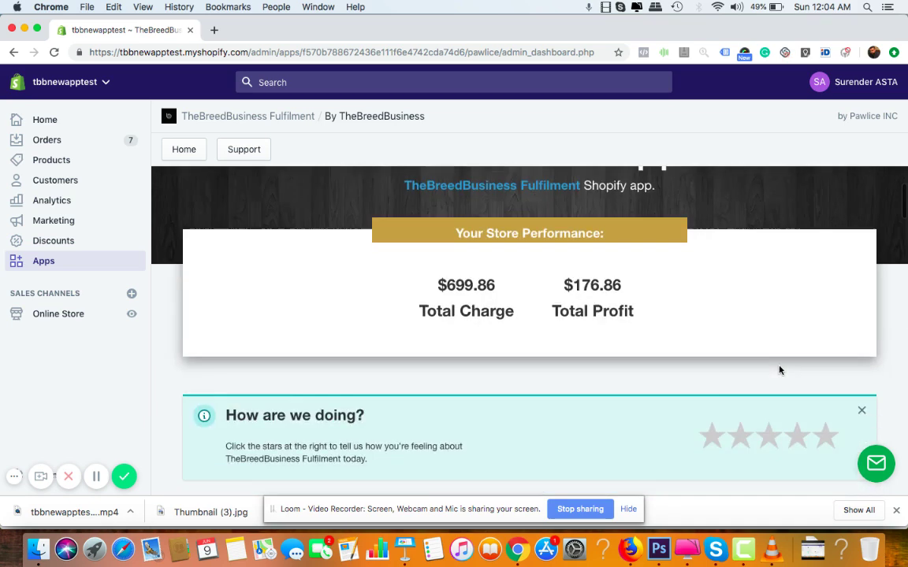
pyautogui.scroll(-20, 780, 370)
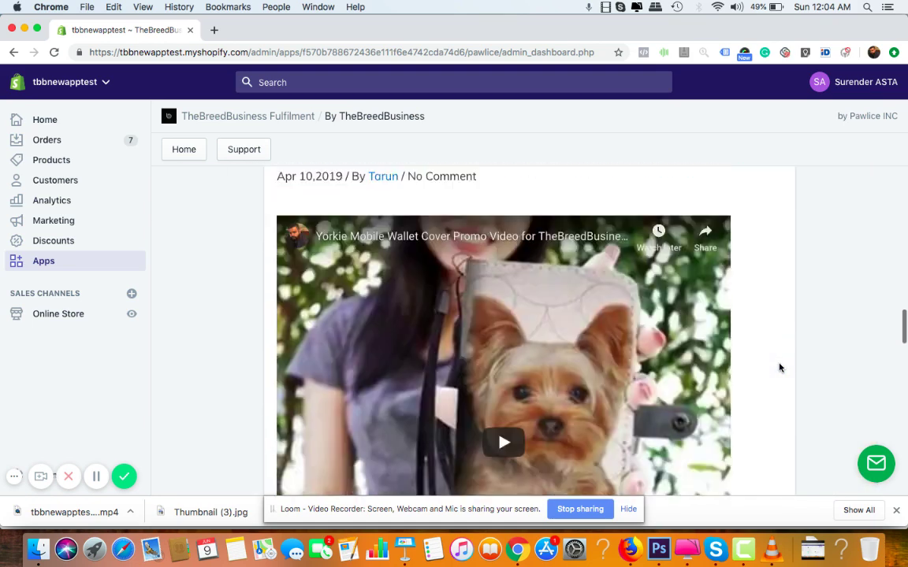
pyautogui.scroll(-10, 744, 291)
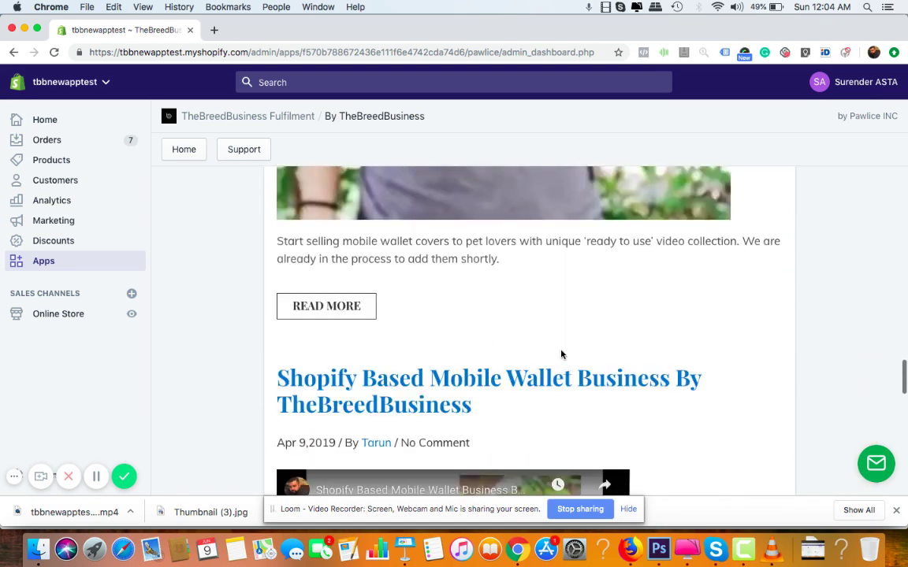
pyautogui.scroll(-12, 561, 355)
pyautogui.scroll(-3, 561, 355)
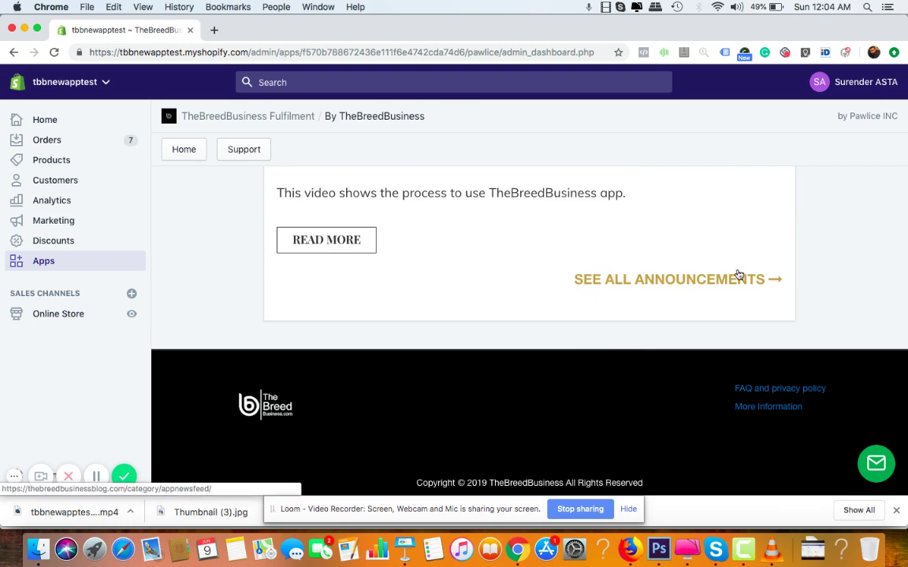
pyautogui.scroll(2, 646, 332)
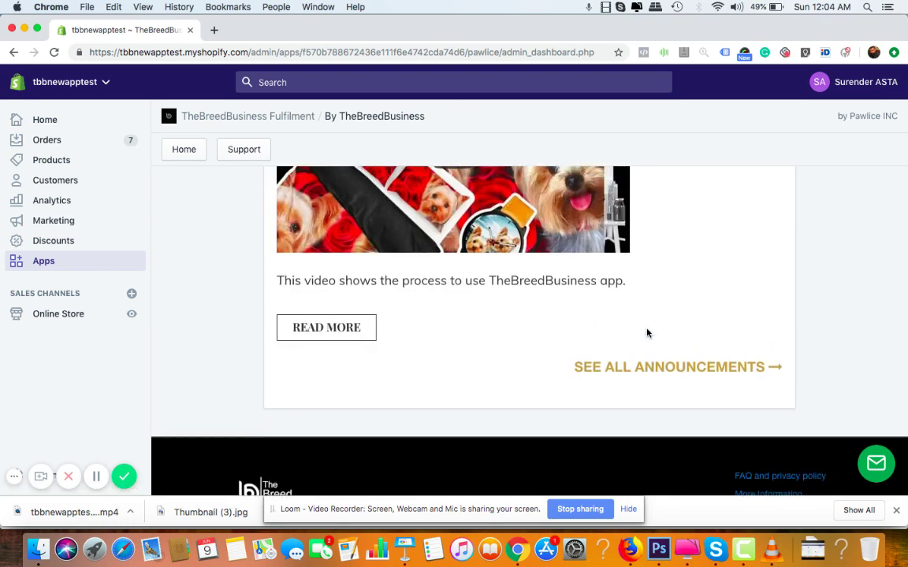
pyautogui.scroll(-2, 646, 331)
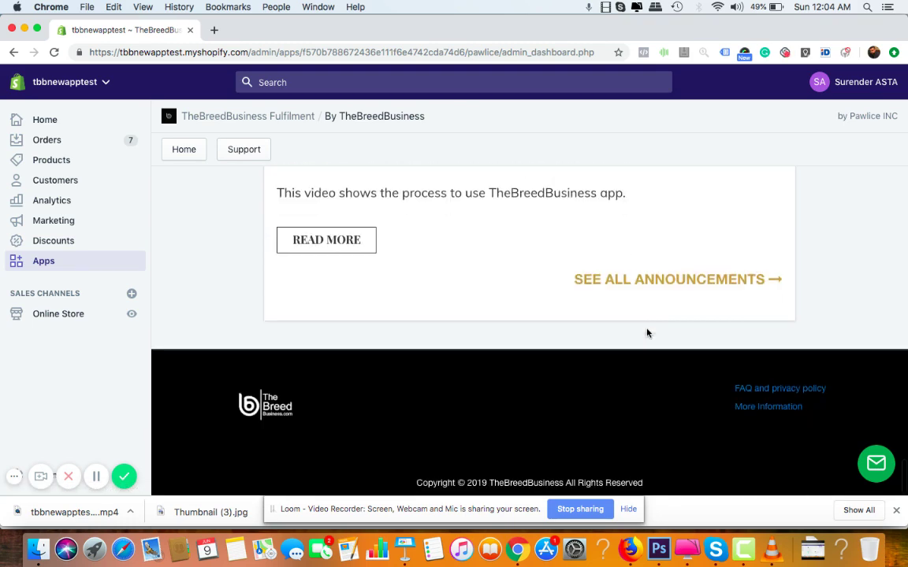
# - Open the footer's More Information page, read the shipping terms and supplier price list, and close the page
pyautogui.click(761, 408)
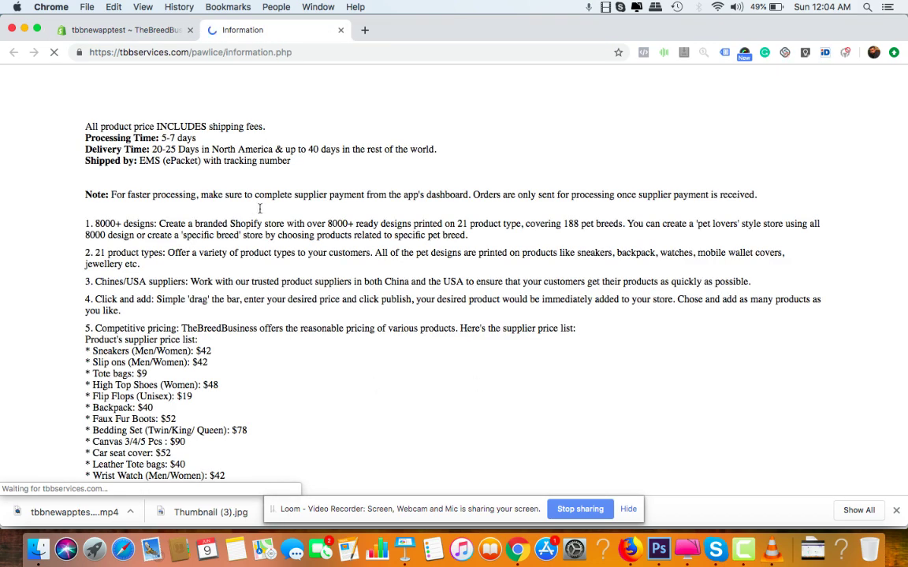
pyautogui.scroll(-3, 214, 421)
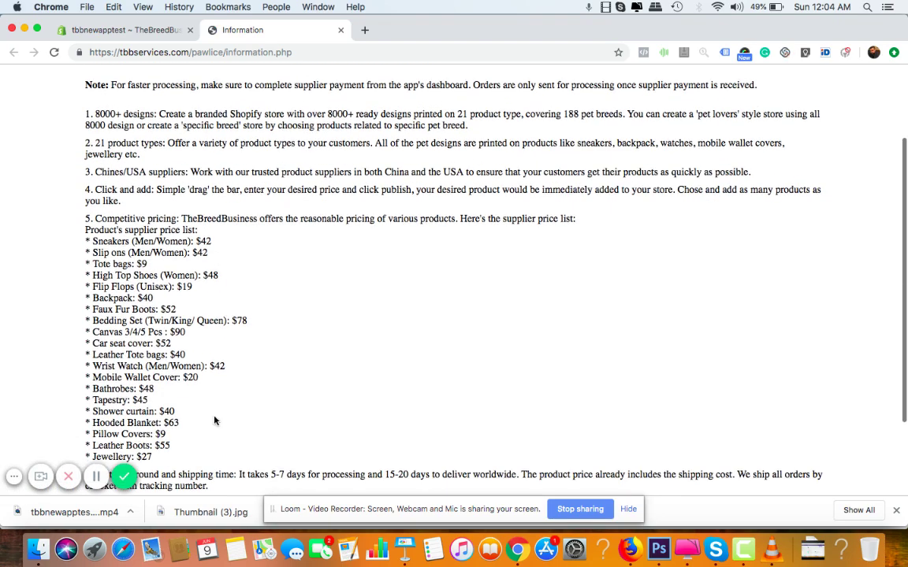
pyautogui.scroll(-3, 214, 421)
pyautogui.scroll(6, 267, 81)
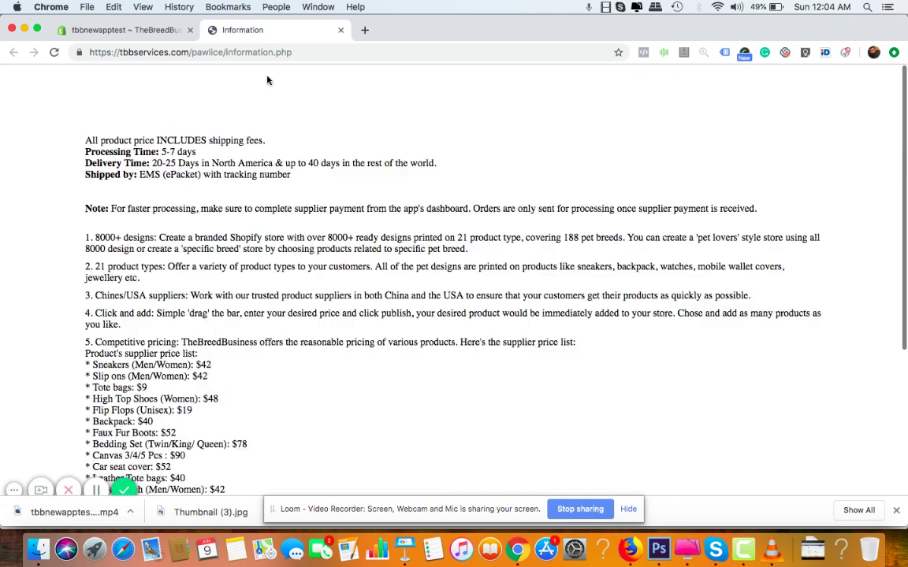
pyautogui.click(341, 30)
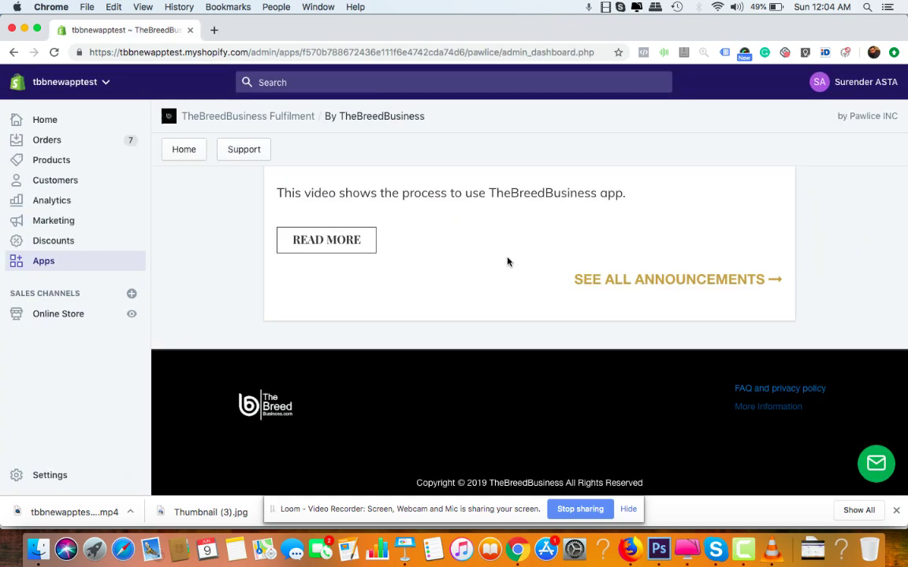
# - Open the app's support page, read through the Frequently Asked Questions, and close the page
pyautogui.scroll(10, 510, 260)
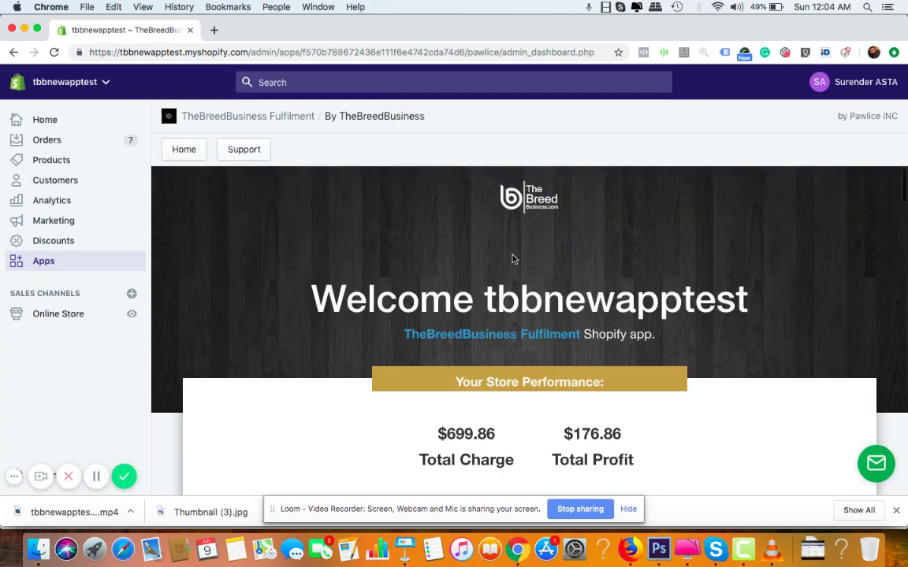
pyautogui.click(245, 149)
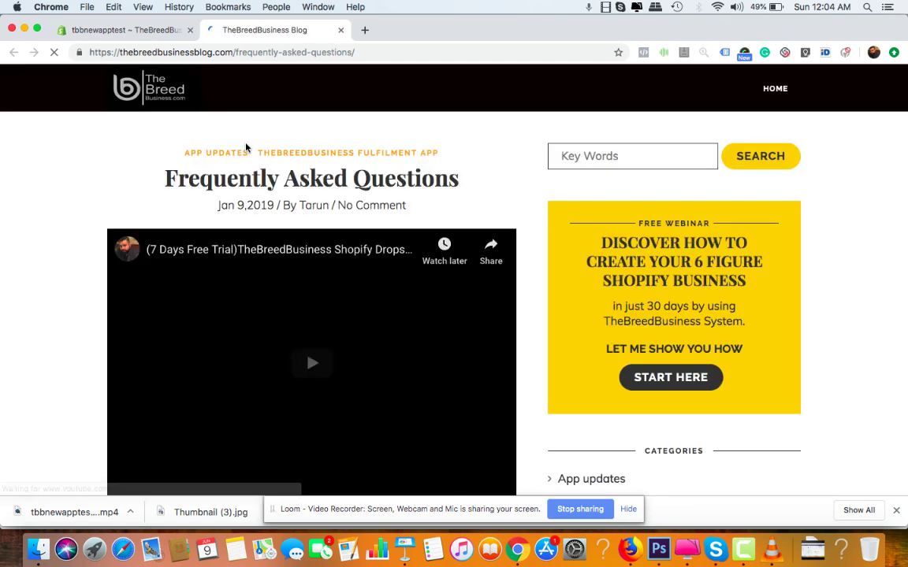
pyautogui.scroll(-1, 246, 134)
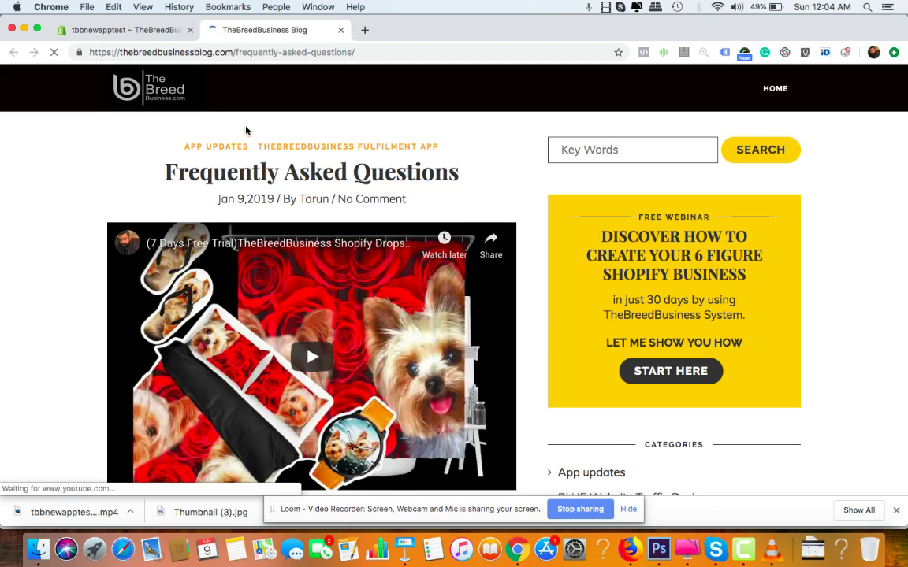
pyautogui.scroll(-5, 246, 131)
pyautogui.scroll(1, 343, 372)
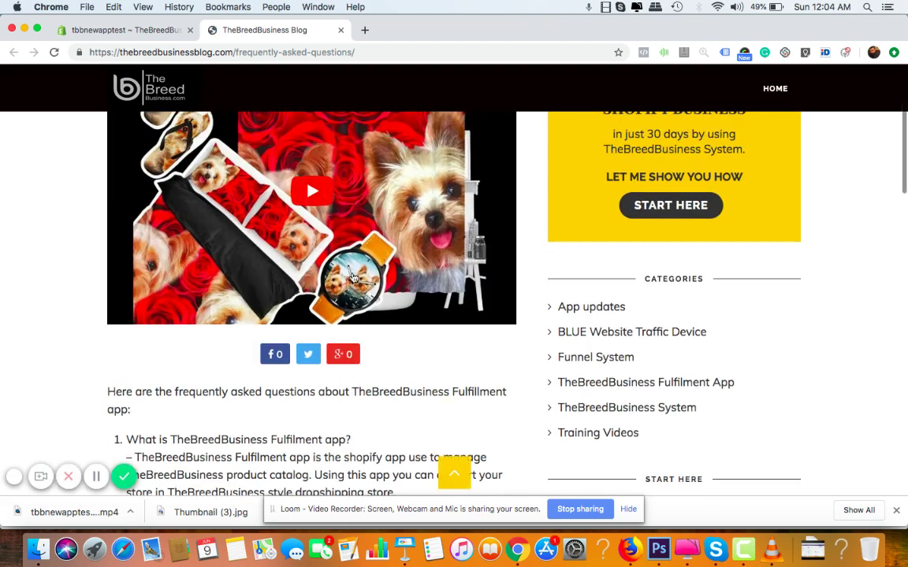
pyautogui.scroll(-5, 280, 305)
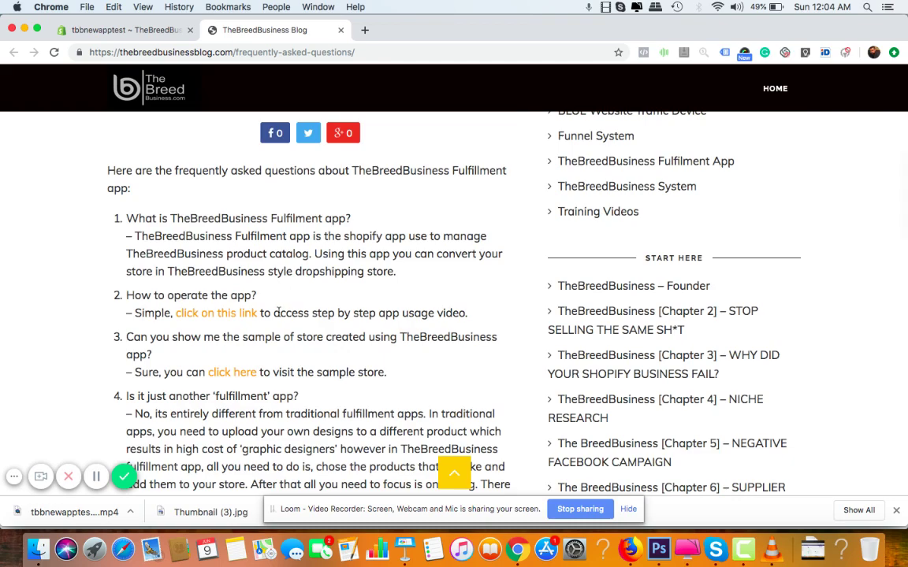
pyautogui.scroll(-15, 275, 312)
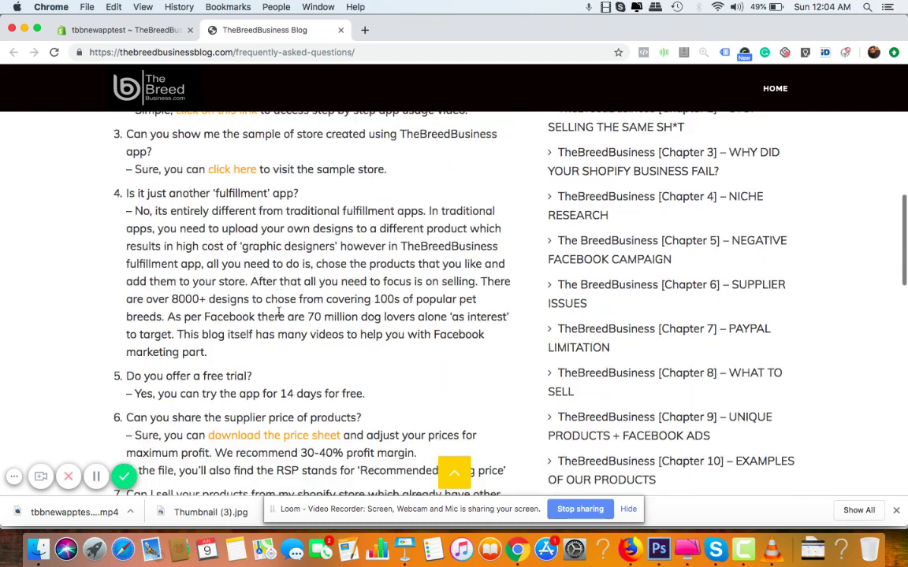
pyautogui.scroll(20, 324, 228)
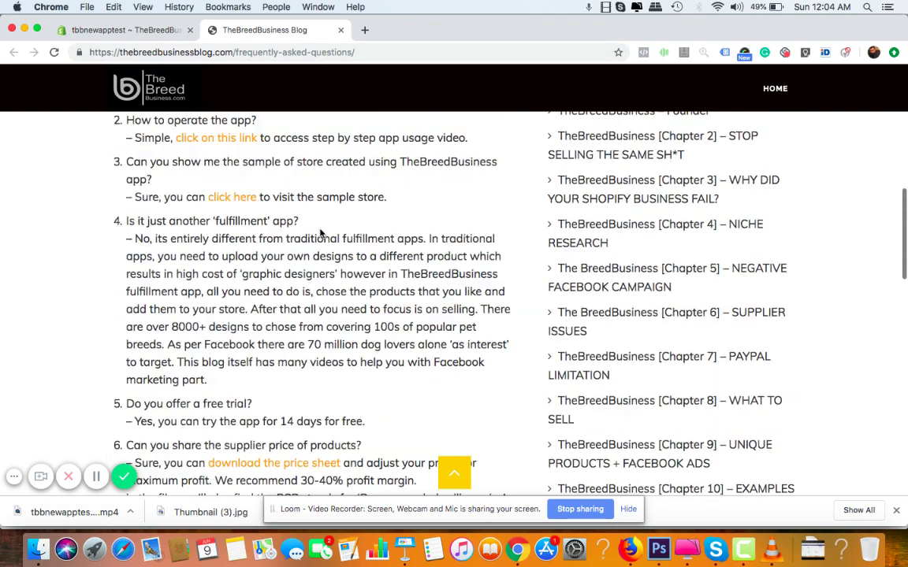
pyautogui.click(340, 30)
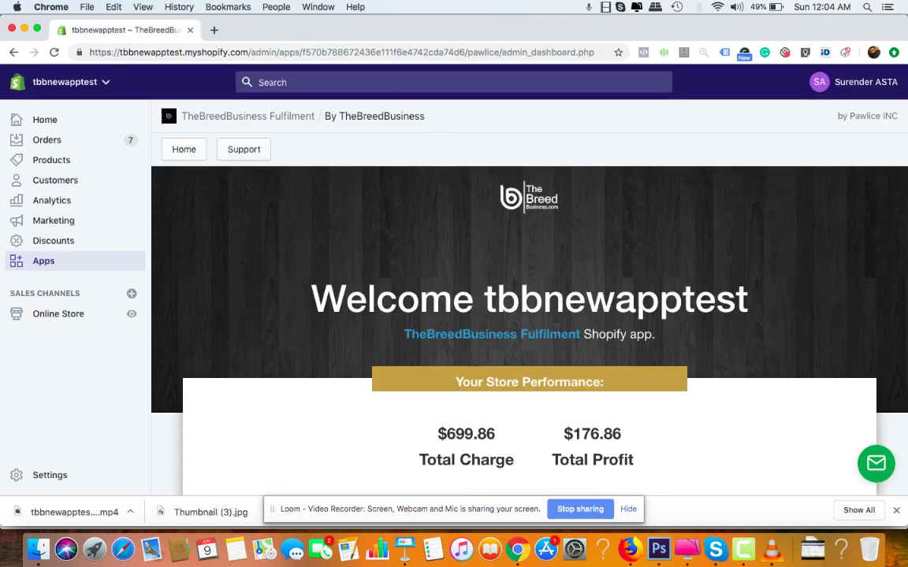